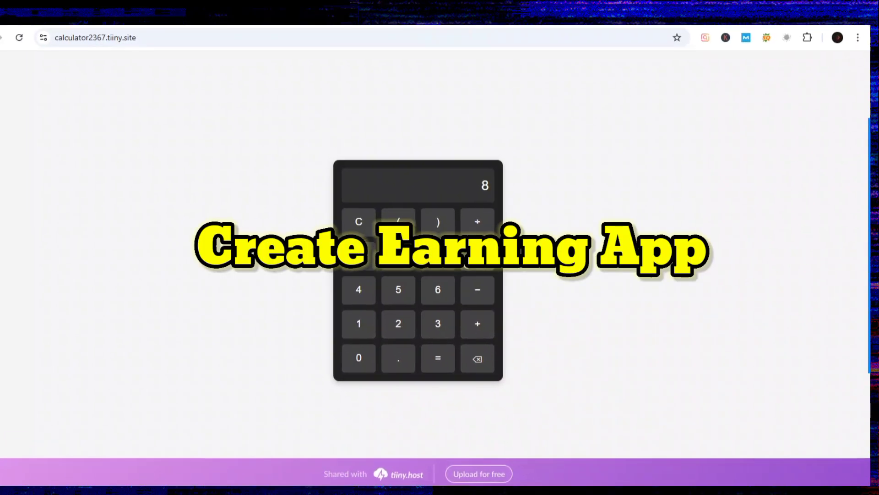
Compute 8 × 9 = 72 on the hosted dark calculator, then append an 8.
left_click(477, 255)
left_click(438, 255)
left_click(438, 357)
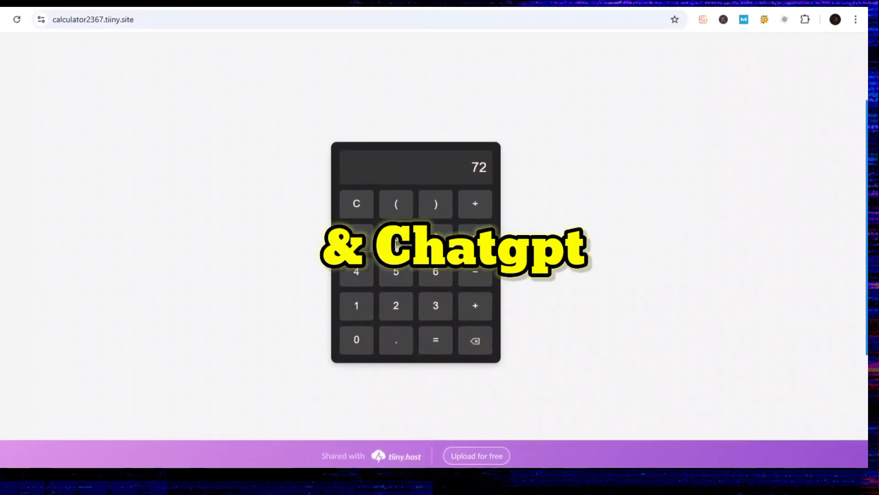
left_click(397, 242)
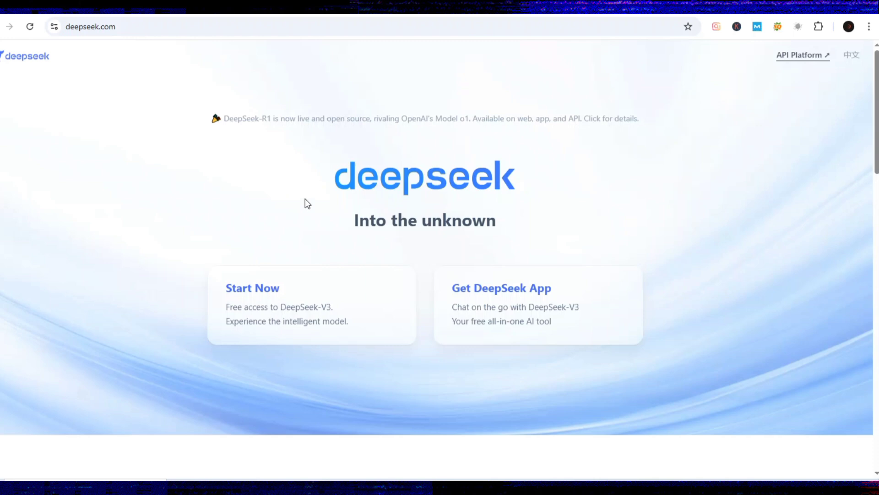
Start a DeepSeek chat and paste in the English calculator request copied from Google Translate.
left_click(266, 310)
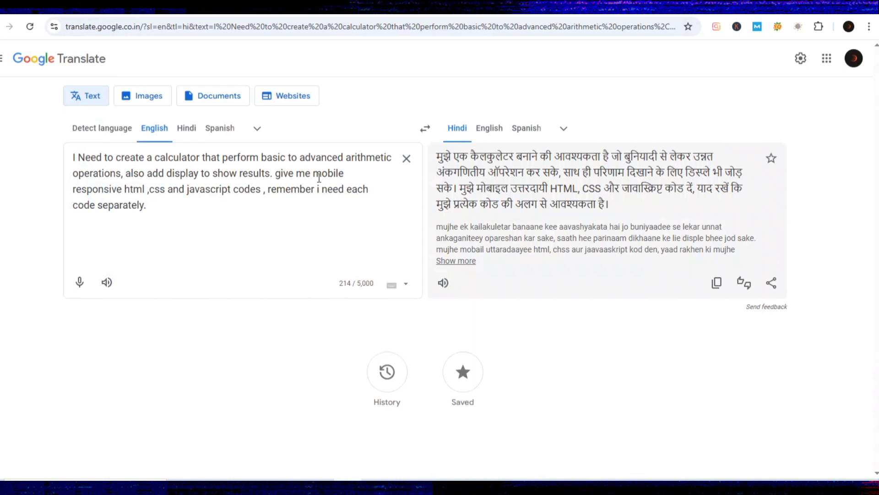
left_click(316, 179)
key("ctrl+a")
key("ctrl+c")
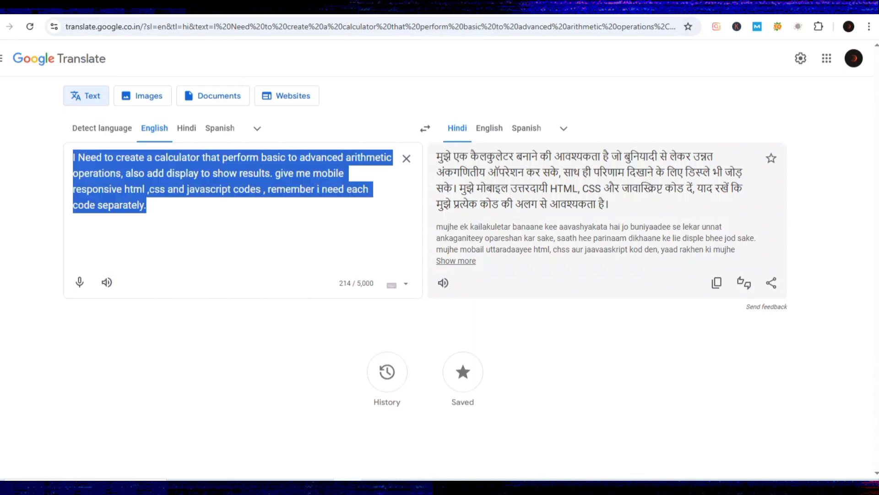
left_click(354, 234)
key("ctrl+v")
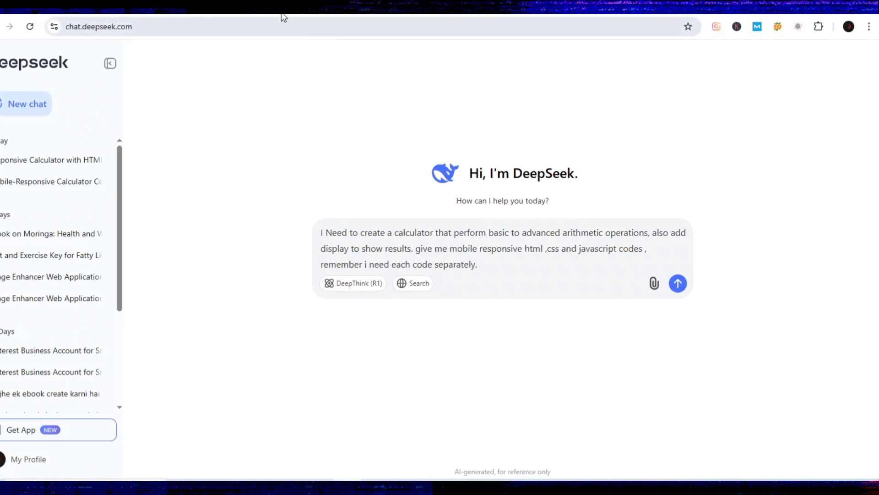
Paste the same calculator request into ChatGPT's message box.
left_click(281, 16)
left_click(367, 256)
key("ctrl+v")
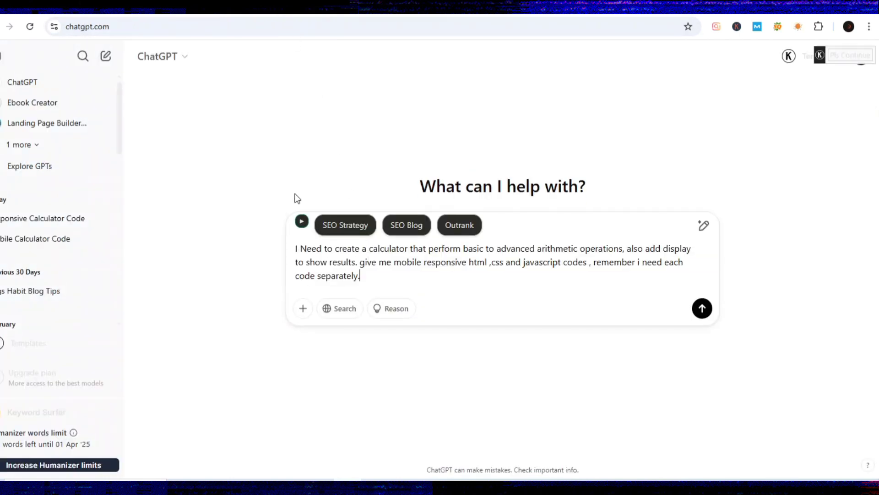
Switch back to the DeepSeek tab, leaving the ChatGPT prompt unsent.
key("ctrl+Tab")
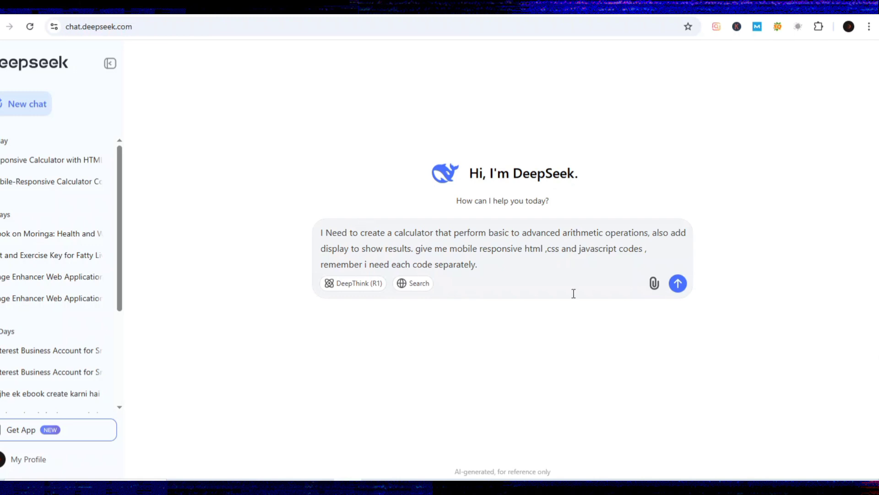
Send the calculator request in both DeepSeek and ChatGPT, then open a new tab.
left_click(677, 286)
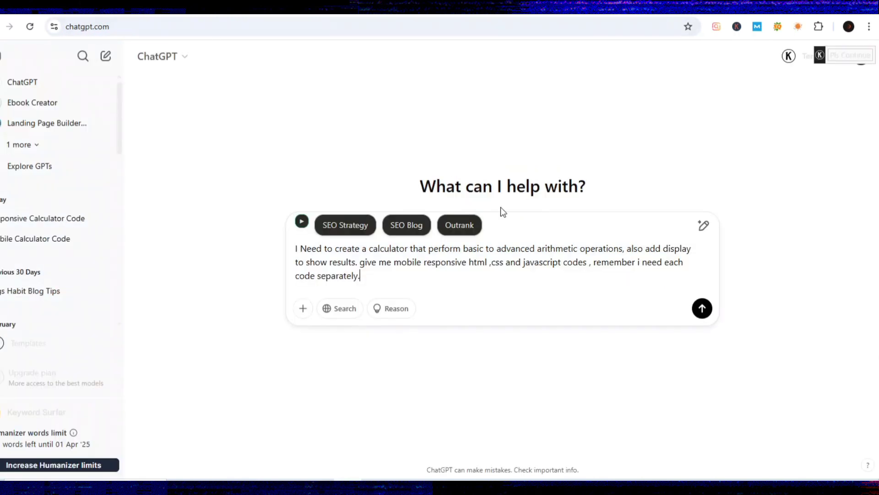
left_click(701, 308)
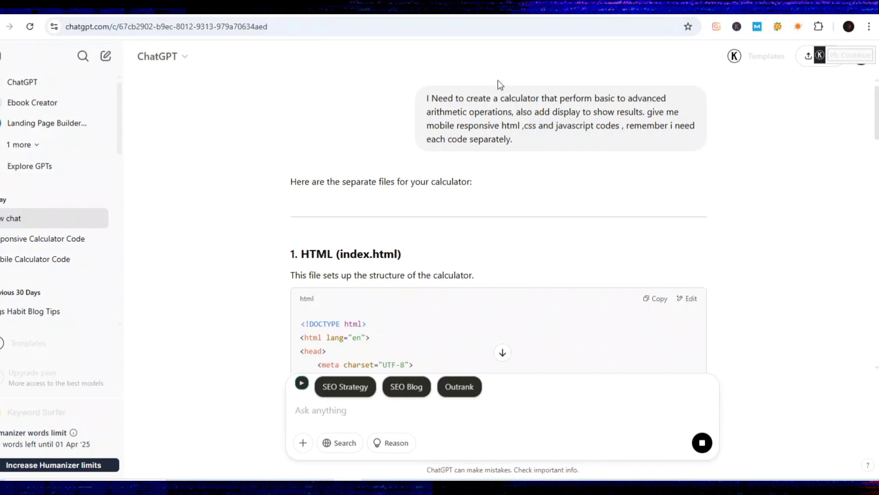
key("ctrl+t")
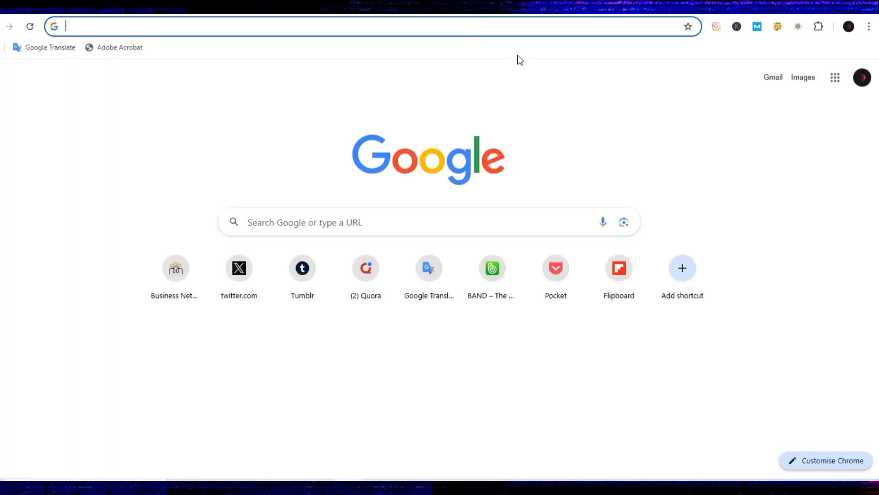
Go to codepen.io from the address-bar suggestion to reach the Your Work page.
type("codepen.io")
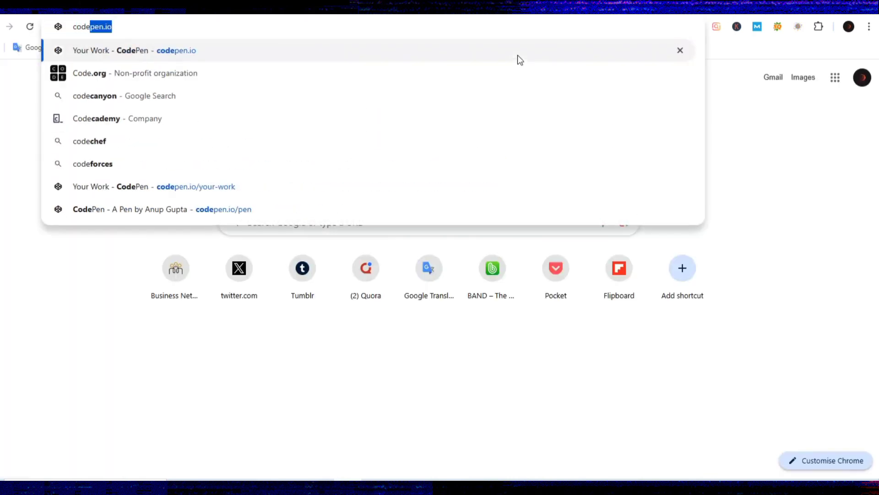
left_click(239, 53)
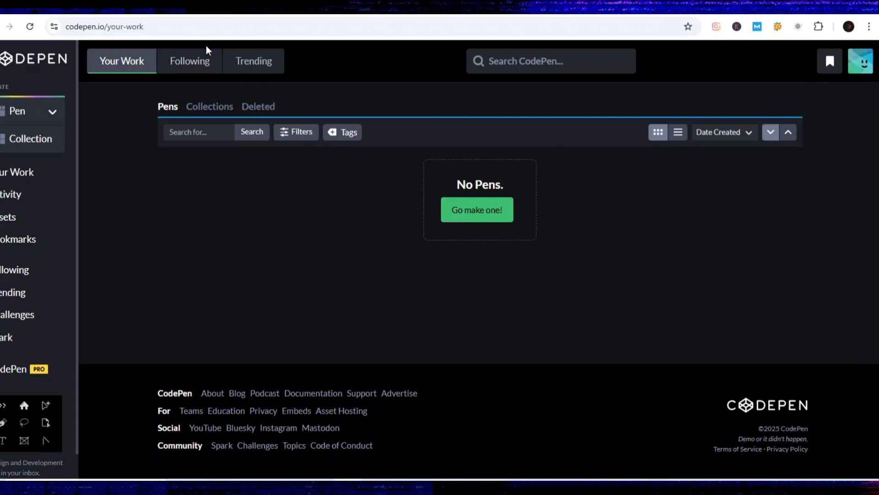
Return to DeepSeek and look over its generated calculator code.
left_click(202, 7)
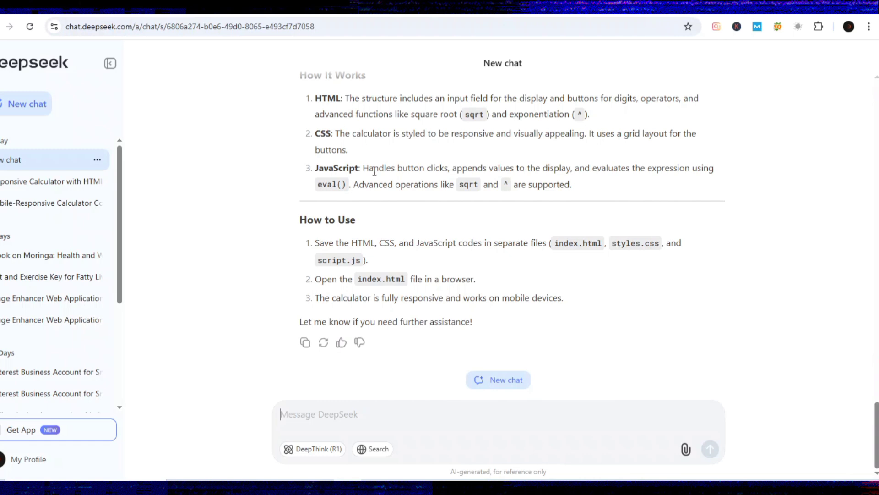
scroll(372, 171, "up", 3)
scroll(374, 174, "up", 5)
scroll(374, 175, "up", 5)
scroll(374, 174, "up", 5)
scroll(374, 175, "up", 5)
scroll(373, 171, "up", 5)
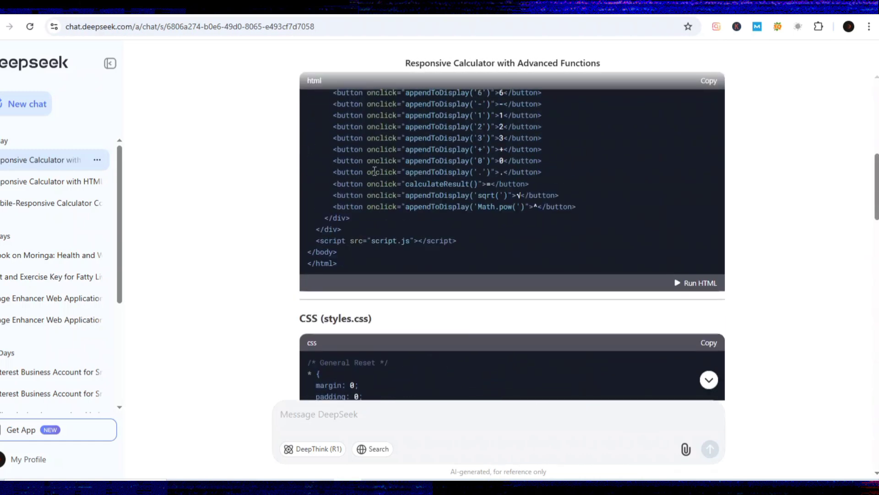
scroll(374, 171, "up", 4)
scroll(375, 170, "up", 4)
scroll(375, 171, "down", 5)
scroll(375, 171, "down", 5)
scroll(374, 170, "down", 4)
scroll(374, 171, "down", 4)
scroll(374, 170, "down", 4)
scroll(374, 170, "down", 4)
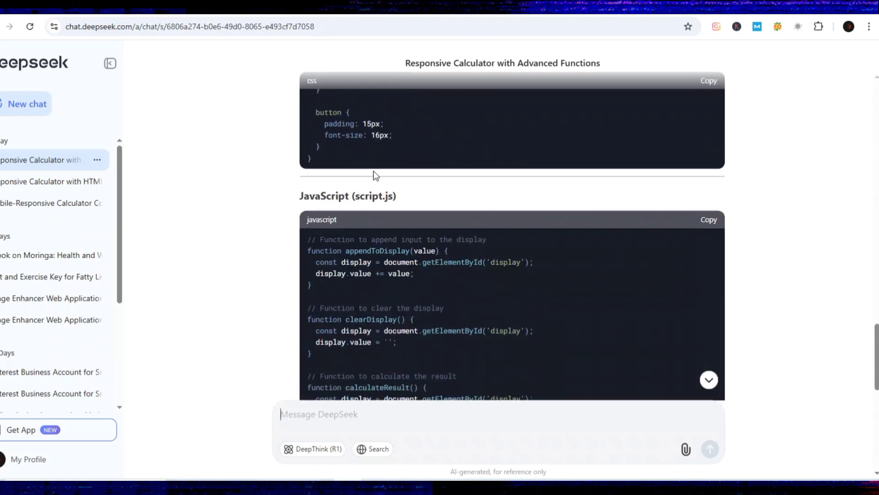
scroll(376, 175, "down", 1)
Copy the HTML (index.html) block and start a new CodePen pen.
scroll(375, 171, "up", 4)
scroll(374, 170, "up", 4)
scroll(374, 171, "up", 4)
scroll(374, 170, "up", 4)
scroll(374, 170, "up", 3)
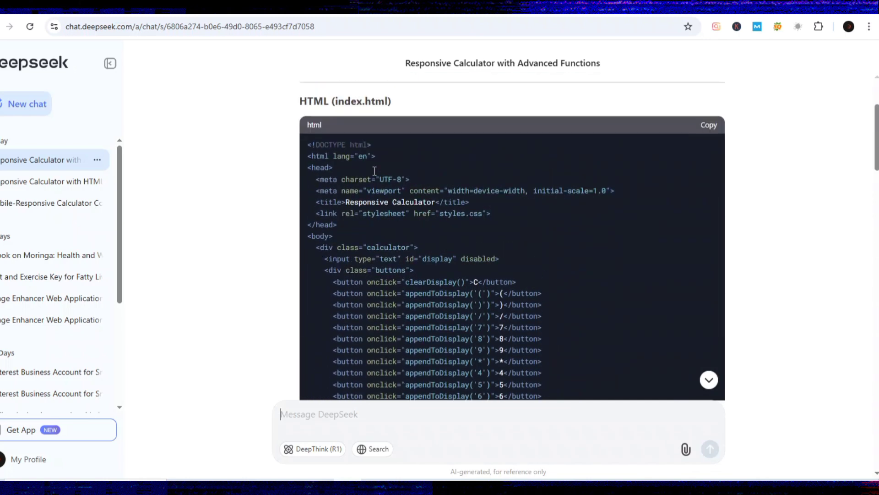
scroll(374, 170, "up", 2)
left_click(708, 200)
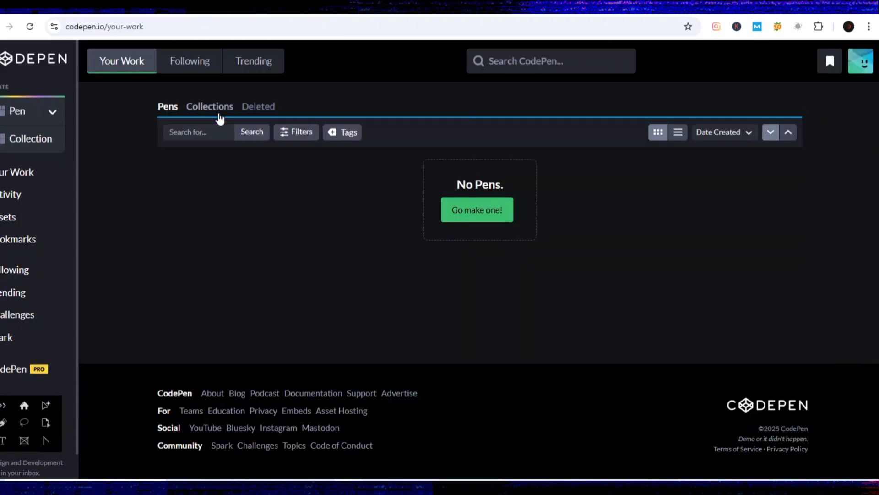
left_click(489, 212)
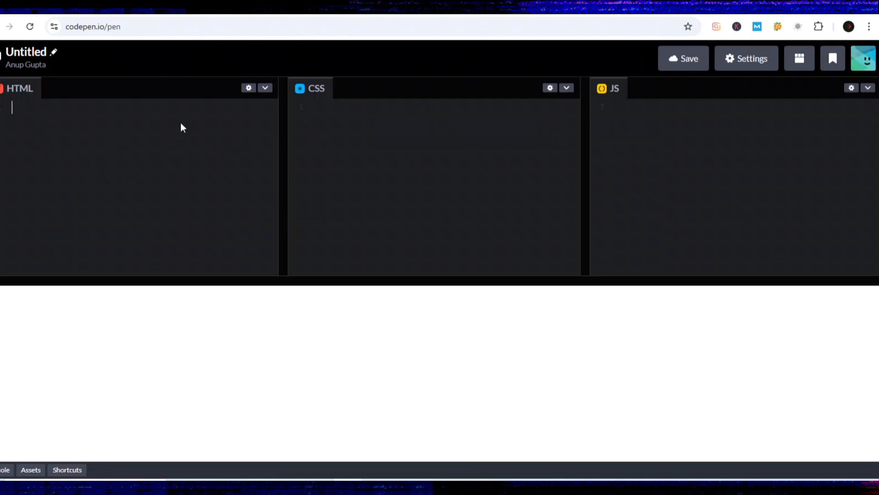
Paste DeepSeek's calculator HTML into the pen's HTML editor.
key("ctrl+v")
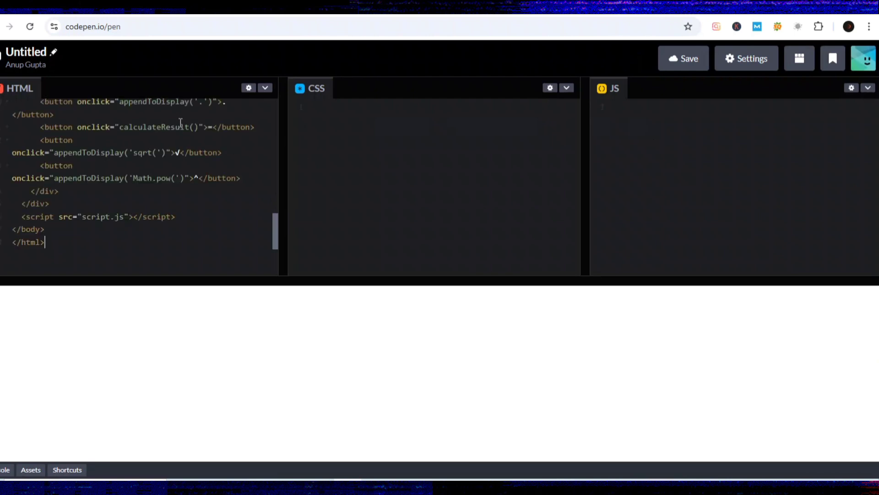
scroll(181, 123, "down", 3)
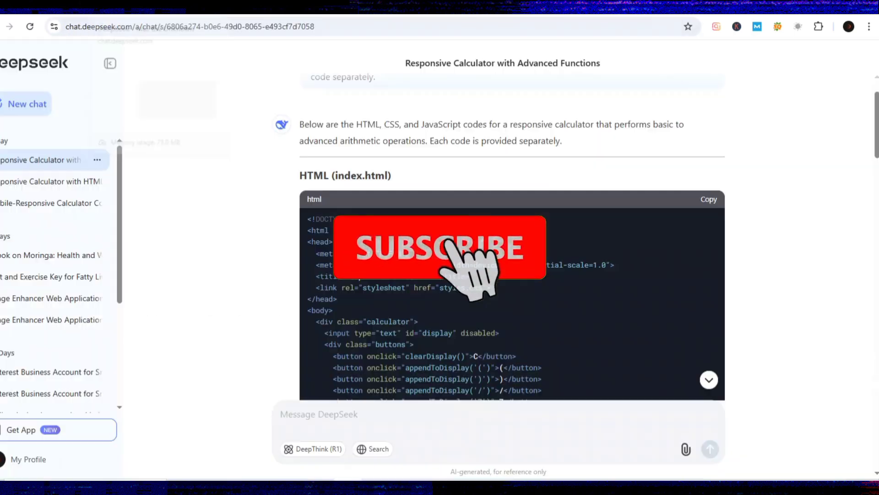
scroll(538, 202, "down", 5)
scroll(539, 202, "down", 5)
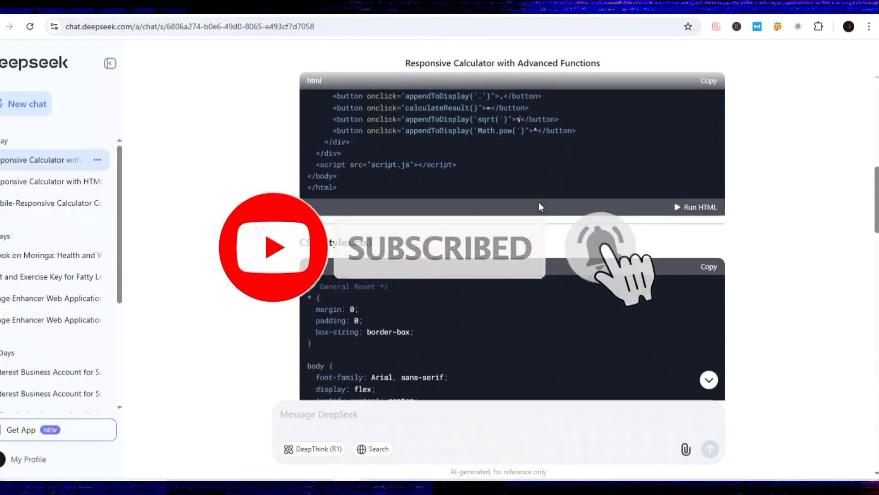
scroll(595, 203, "down", 2)
Copy DeepSeek's styles.css code and paste it into the pen's CSS editor.
left_click(706, 192)
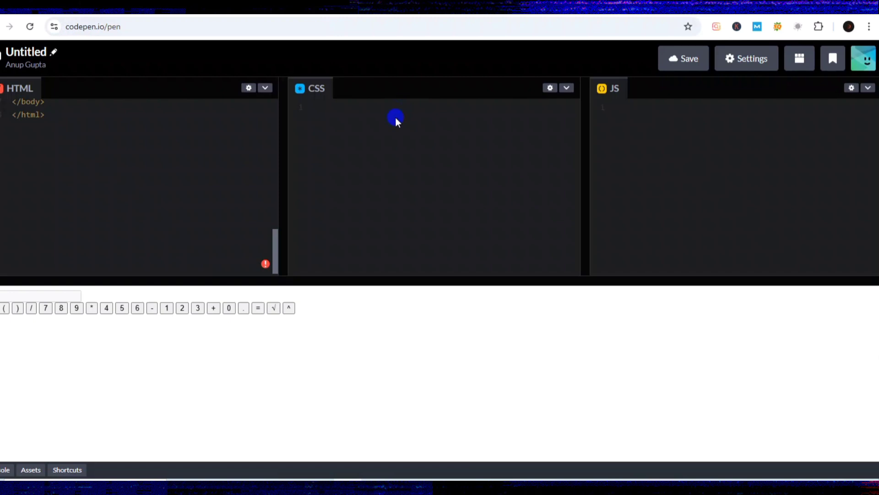
left_click(396, 118)
key("ctrl+v")
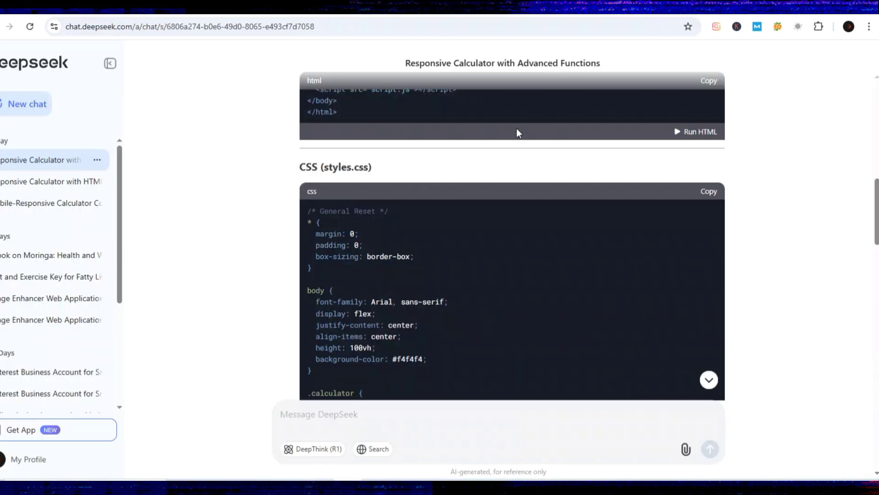
scroll(708, 197, "down", 3)
scroll(709, 196, "down", 5)
scroll(709, 197, "down", 5)
scroll(708, 196, "down", 4)
scroll(705, 201, "down", 2)
Paste DeepSeek's script.js code into the pen's JavaScript editor.
left_click(709, 198)
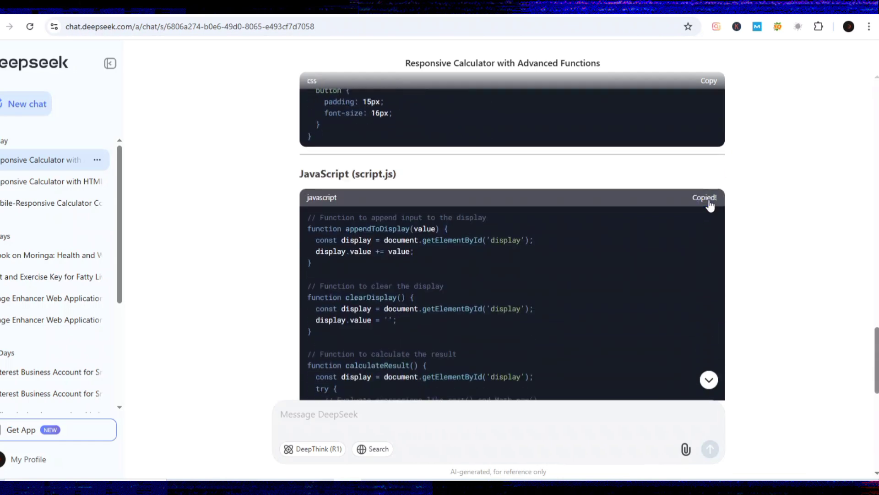
left_click(693, 14)
left_click(656, 123)
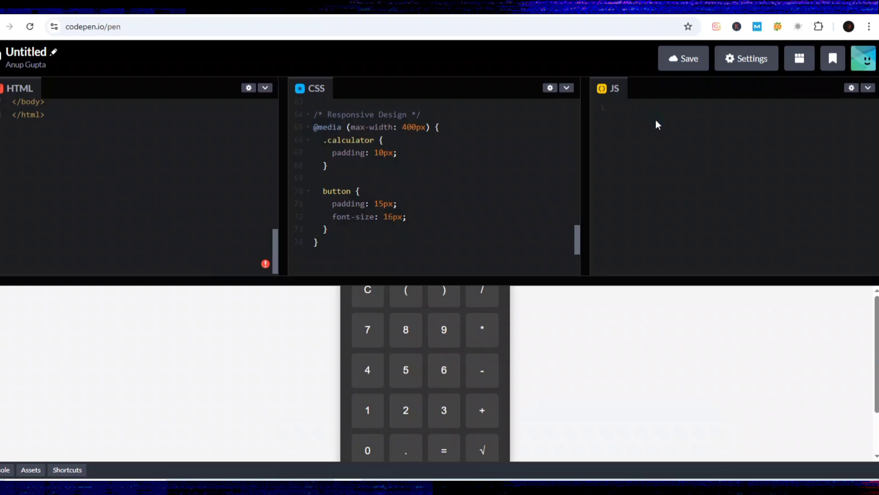
key("ctrl+v")
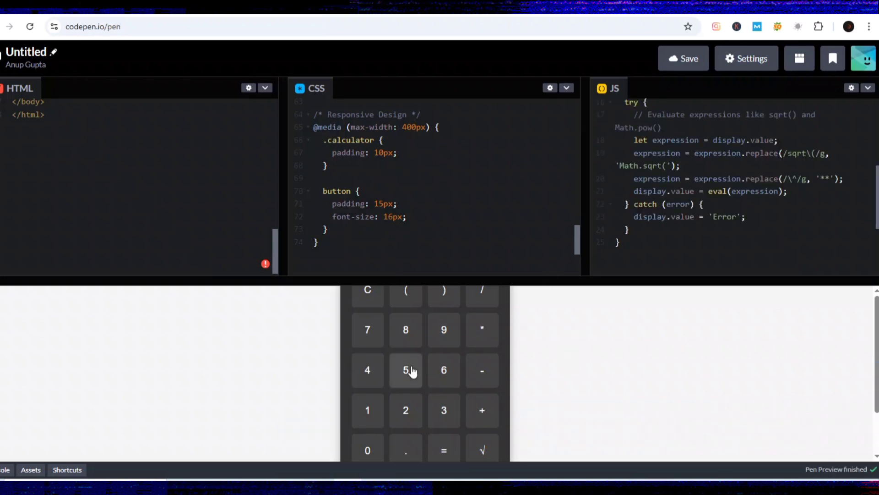
scroll(411, 371, "down", 2)
scroll(413, 365, "up", 2)
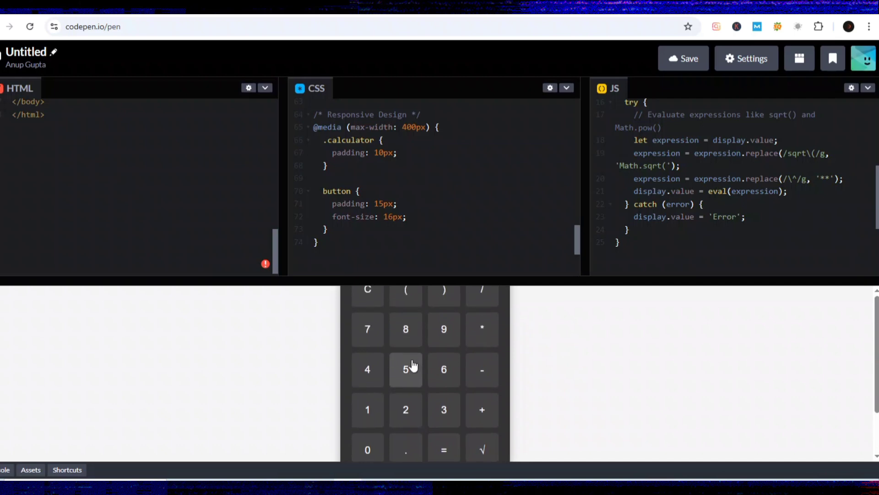
scroll(413, 365, "down", 2)
scroll(412, 365, "up", 2)
scroll(412, 365, "down", 2)
scroll(413, 365, "up", 2)
Try the calculator preview keys 5, 8, 9 and 4.
left_click(409, 361)
left_click(403, 333)
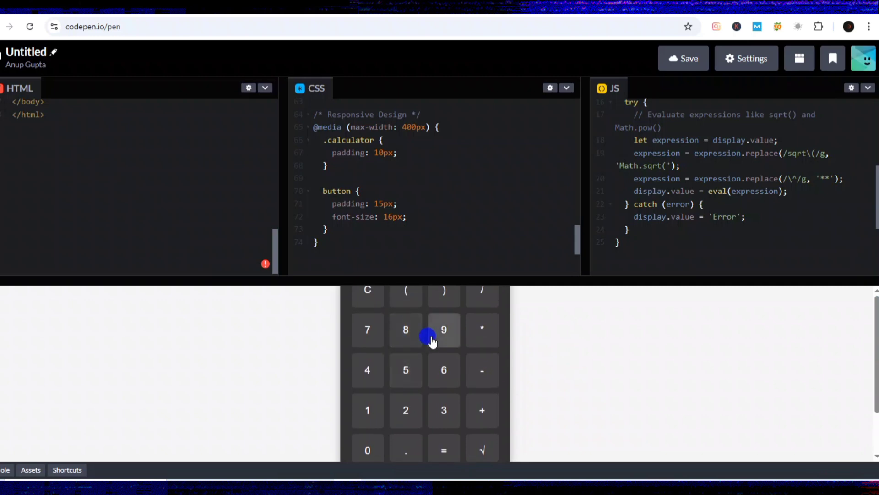
left_click(432, 340)
left_click(367, 368)
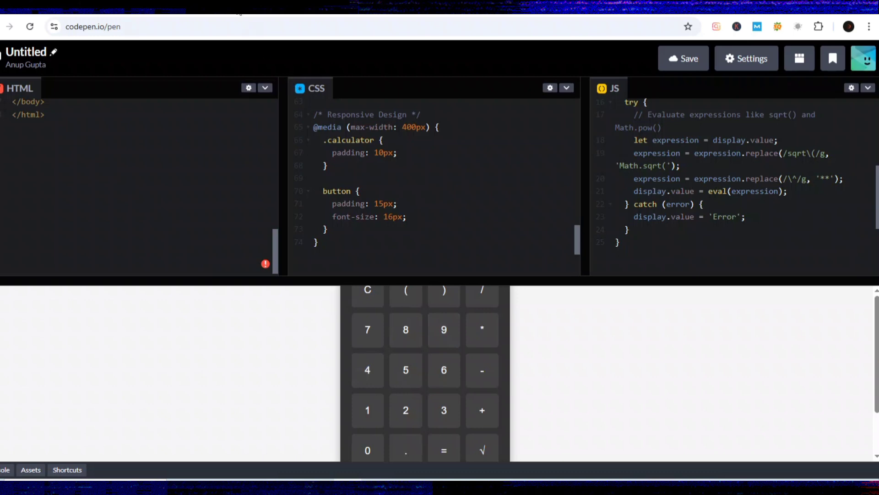
Replace the pen's HTML with ChatGPT's calculator HTML.
key("ctrl+Tab")
scroll(609, 223, "down", 2)
left_click(654, 224)
key("ctrl+Tab")
left_click(170, 143)
key("ctrl+a")
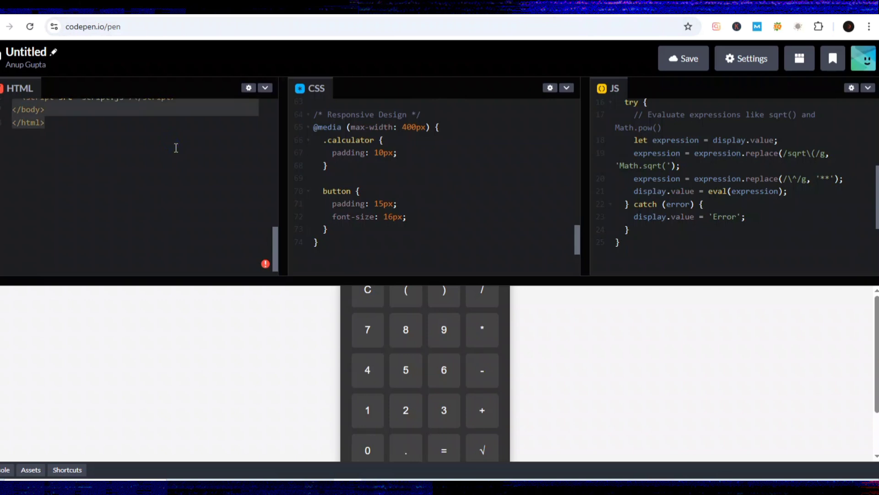
key("ctrl+v")
scroll(162, 179, "up", 10)
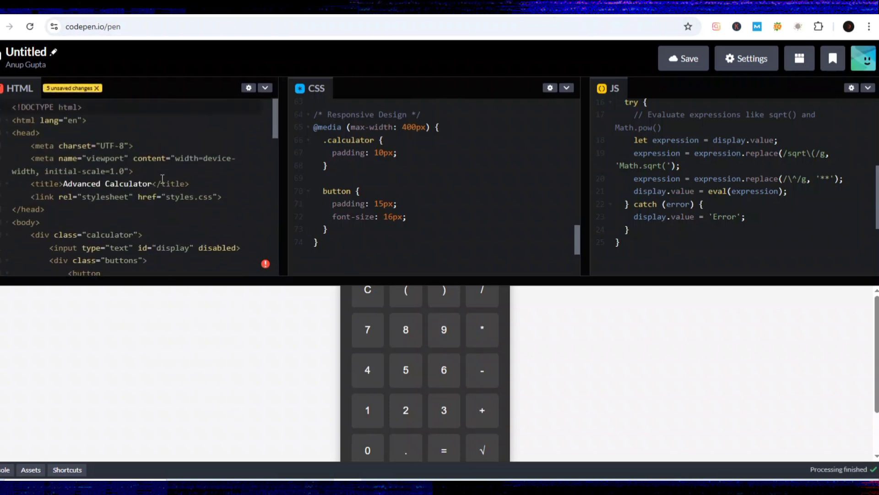
Replace the pen's CSS with ChatGPT's darker calculator styles.
key("ctrl+Tab")
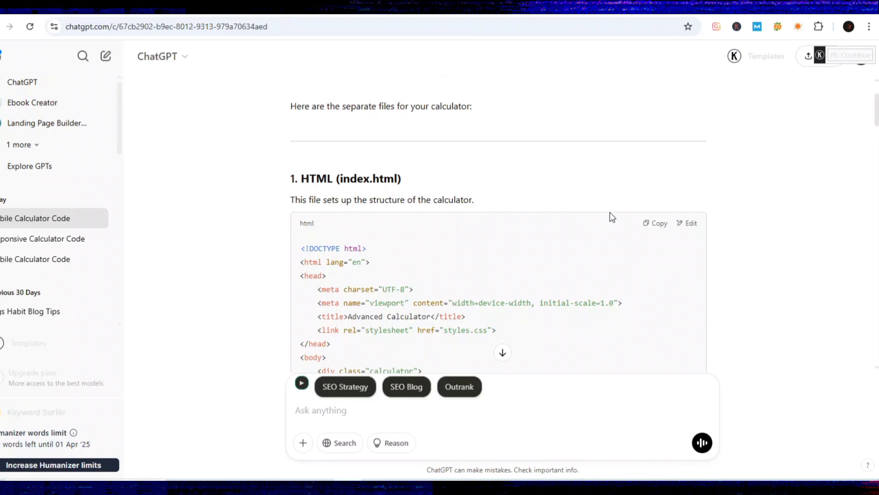
scroll(613, 218, "down", 5)
scroll(613, 217, "down", 7)
scroll(613, 217, "down", 5)
left_click(658, 163)
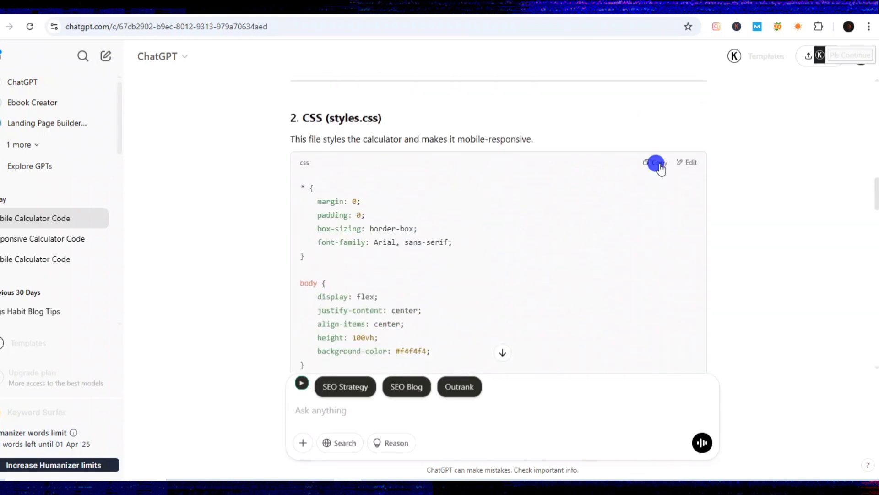
key("ctrl+Tab")
left_click(454, 155)
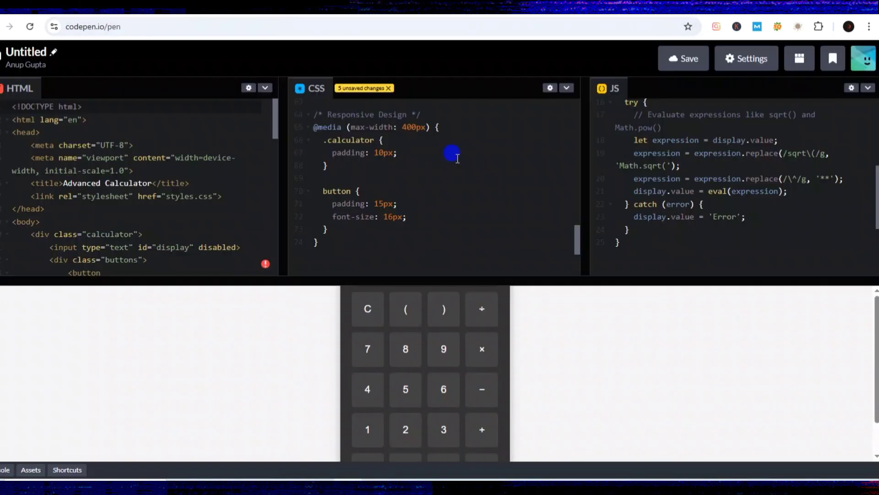
key("ctrl+a")
key("ctrl+v")
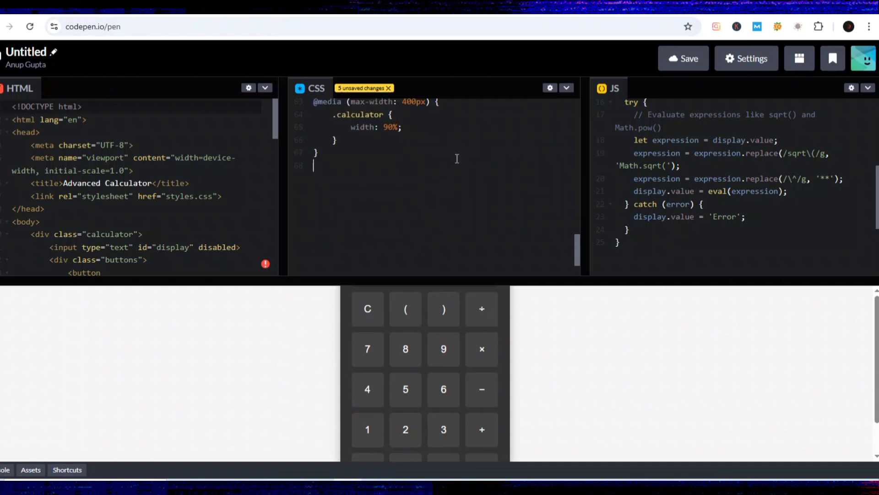
scroll(481, 190, "up", 5)
scroll(481, 190, "up", 2)
scroll(480, 191, "up", 8)
scroll(481, 190, "up", 3)
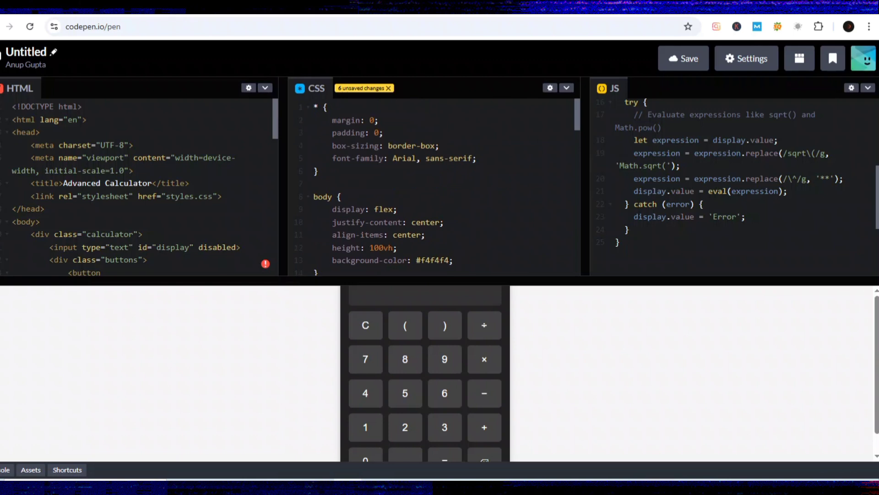
Replace the pen's JavaScript with ChatGPT's script ending in the eval try/catch.
key("ctrl+Tab")
scroll(667, 212, "down", 5)
scroll(666, 213, "down", 5)
scroll(667, 213, "down", 3)
scroll(699, 245, "down", 2)
left_click(657, 230)
key("ctrl+Tab")
left_click(635, 161)
key("ctrl+a")
key("ctrl+v")
key("ctrl+a")
key("ctrl+v")
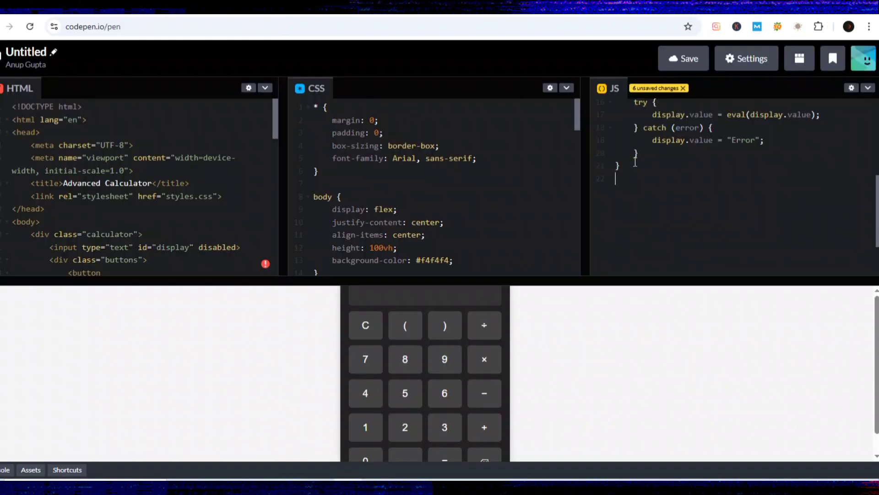
Enter 8 − 6 on the rebuilt calculator preview to get 2.
left_click(634, 358)
left_click(400, 362)
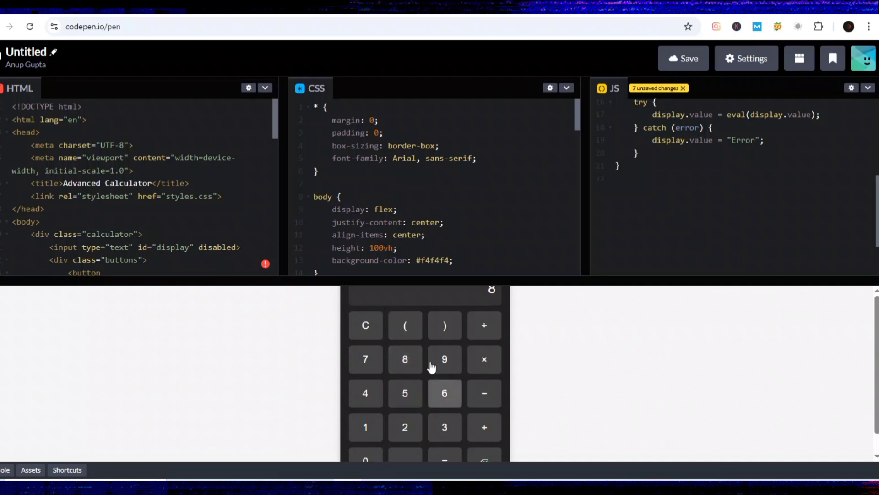
left_click(483, 392)
left_click(435, 393)
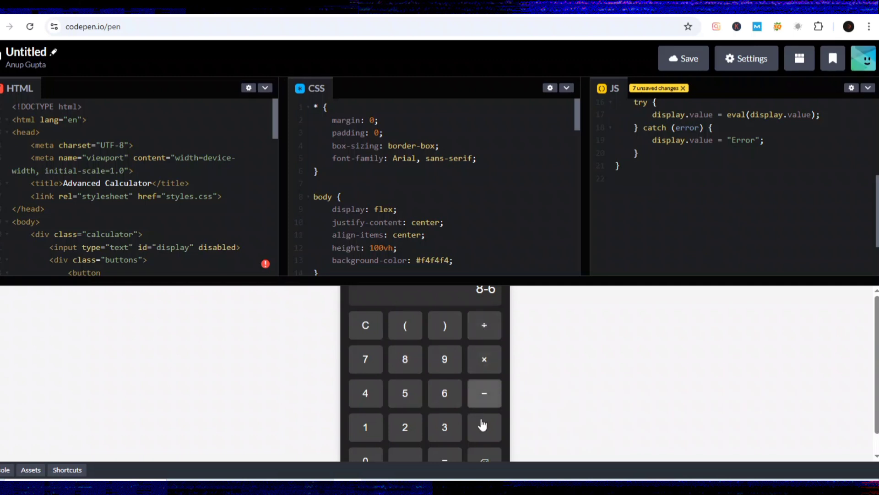
scroll(481, 403, "down", 1)
scroll(456, 373, "up", 1)
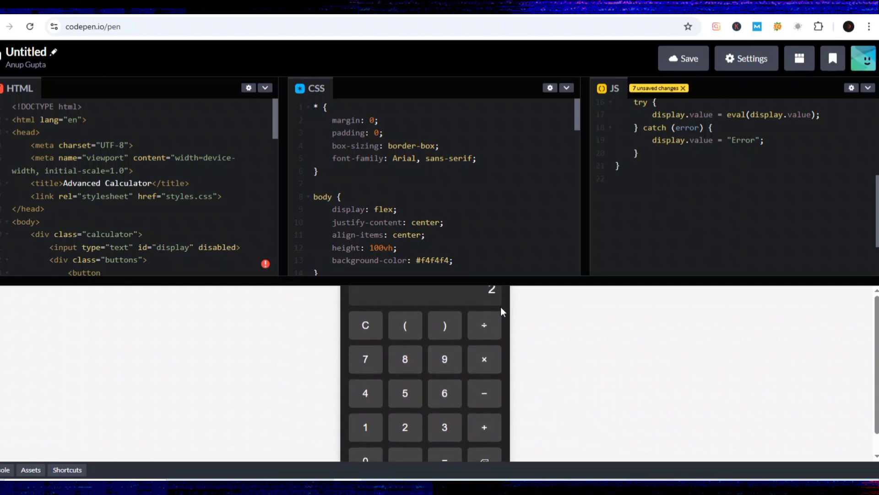
Clear the display and compute 9 × 8 = 72, then return to the AI chat.
left_click(444, 362)
left_click(364, 327)
left_click(451, 357)
left_click(481, 361)
left_click(403, 361)
scroll(449, 394, "down", 1)
left_click(445, 437)
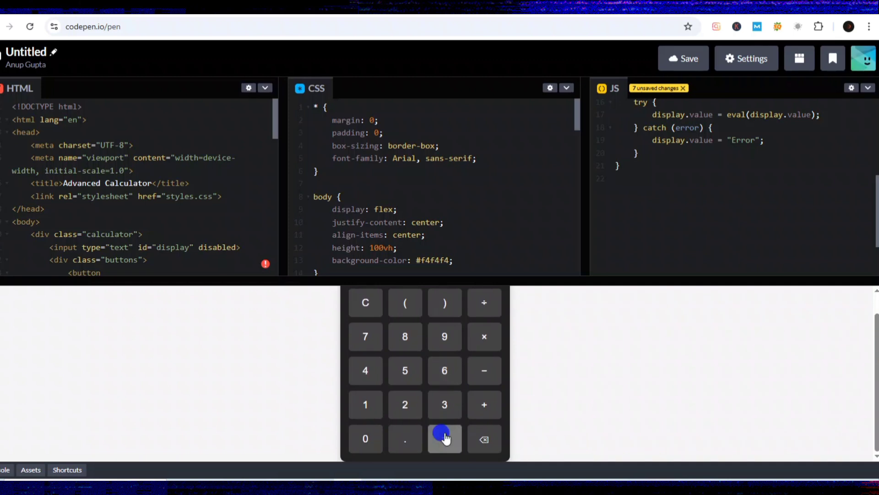
scroll(442, 373, "up", 1)
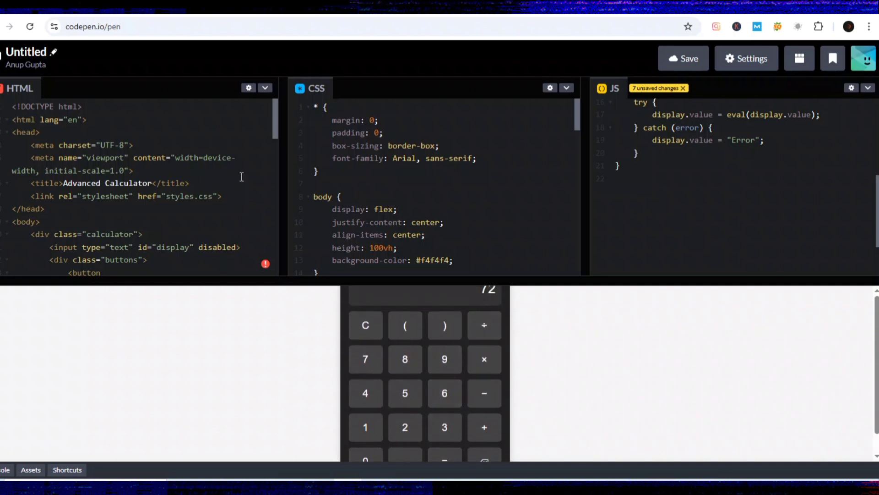
left_click(238, 7)
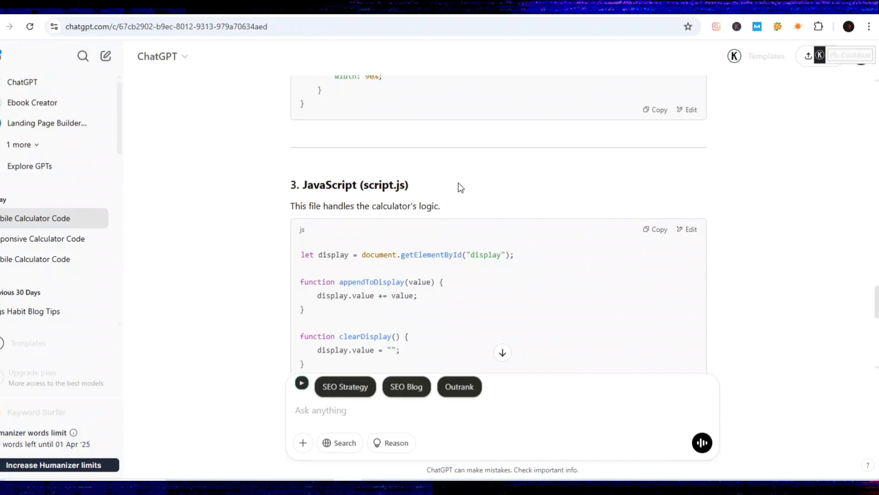
scroll(460, 188, "up", 1)
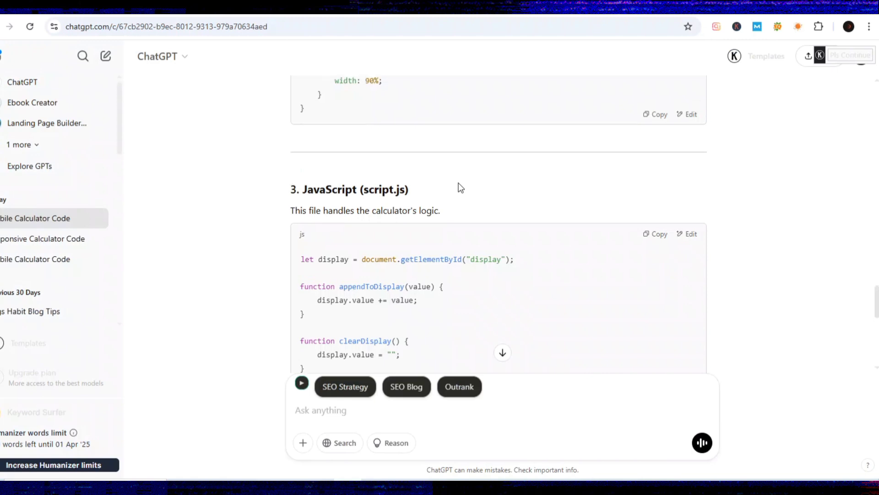
scroll(461, 187, "up", 5)
scroll(460, 187, "up", 4)
scroll(460, 188, "up", 3)
scroll(460, 187, "up", 4)
scroll(460, 188, "up", 3)
scroll(460, 188, "up", 4)
scroll(461, 187, "up", 3)
scroll(461, 187, "up", 1)
scroll(460, 187, "down", 1)
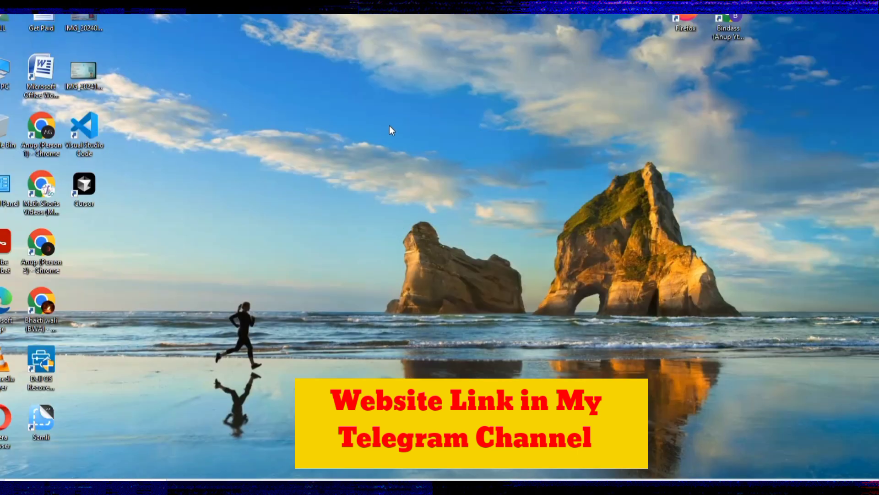
Create a new desktop folder named calculator.
right_click(391, 118)
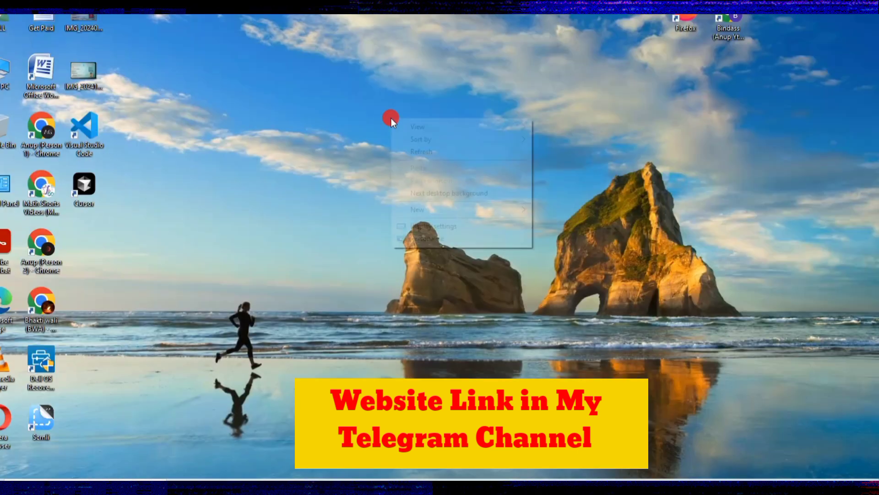
mouse_move(459, 209)
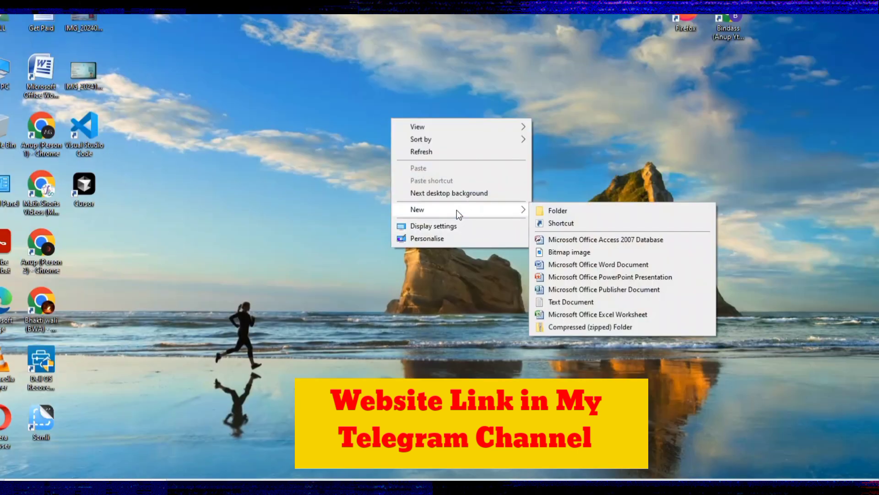
left_click(561, 209)
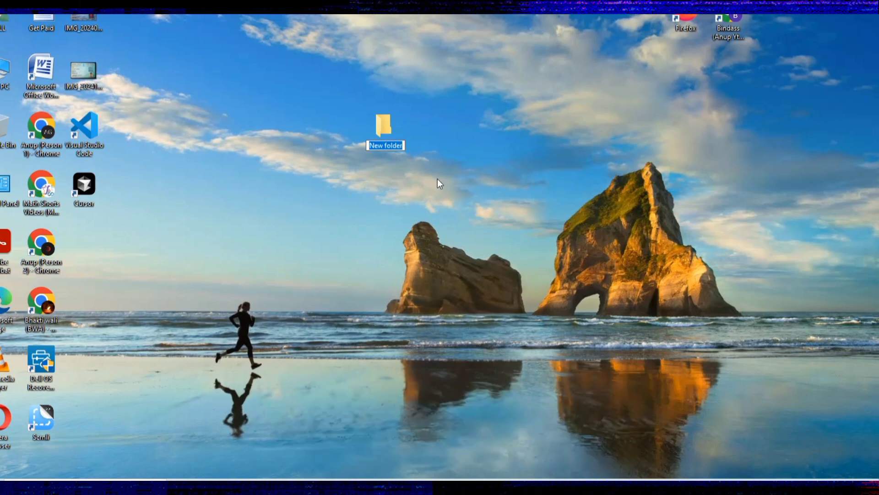
type("calc")
type("ulator")
key("Return")
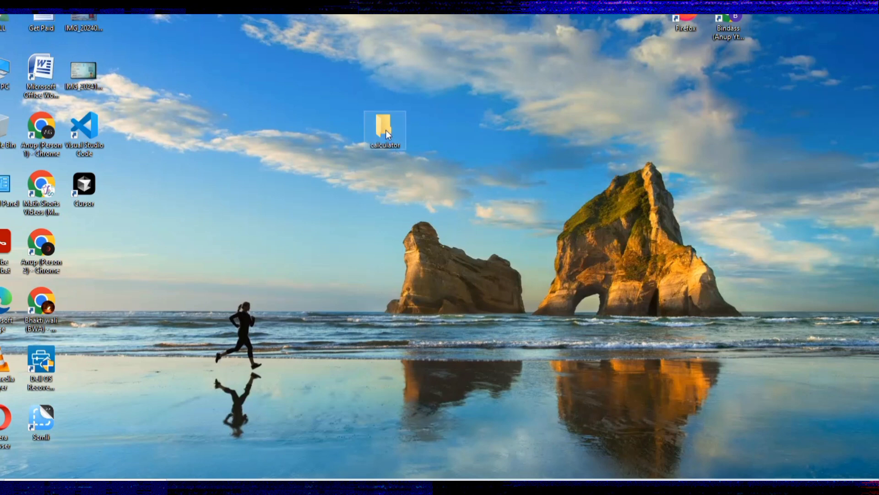
Inside the calculator folder, create a New Text Document and open it in Notepad.
double_click(386, 130)
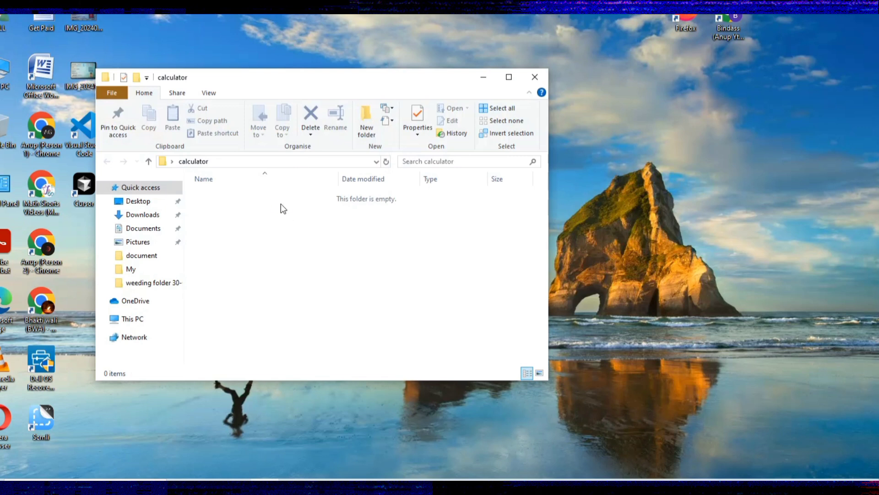
right_click(281, 204)
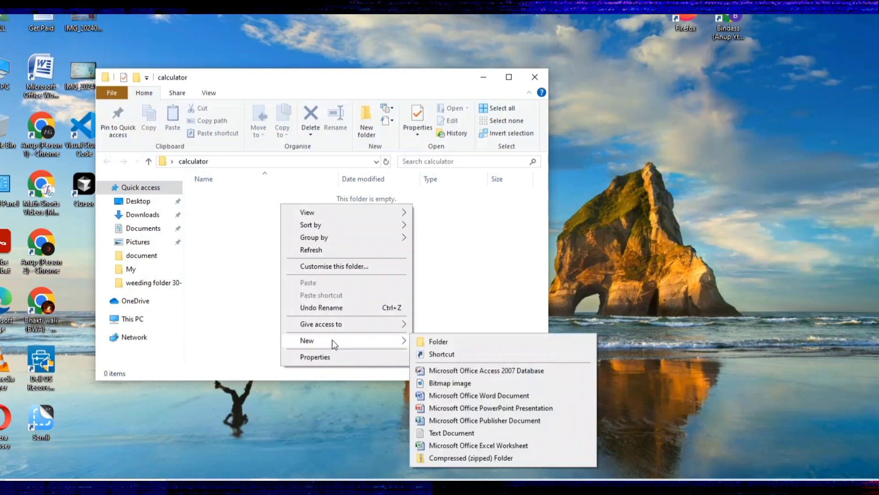
left_click(448, 432)
left_click(290, 232)
double_click(251, 196)
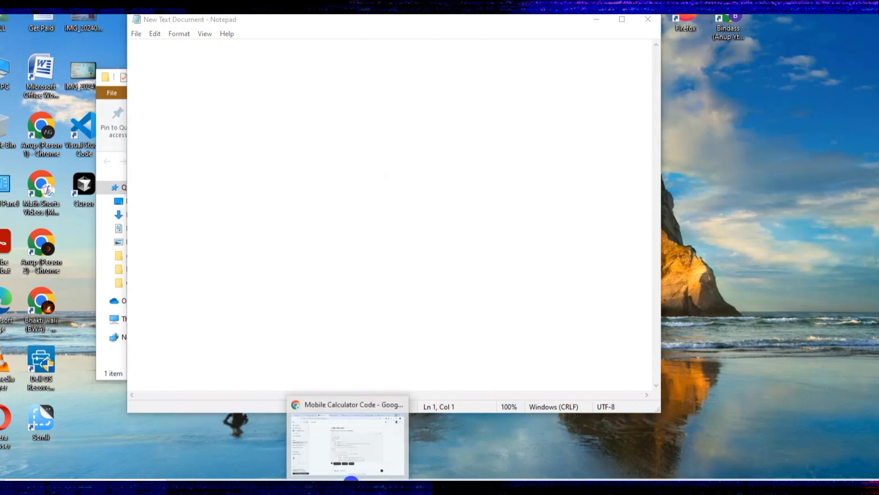
Paste ChatGPT's calculator HTML code into the empty text document.
mouse_move(350, 479)
left_click(349, 430)
left_click(655, 147)
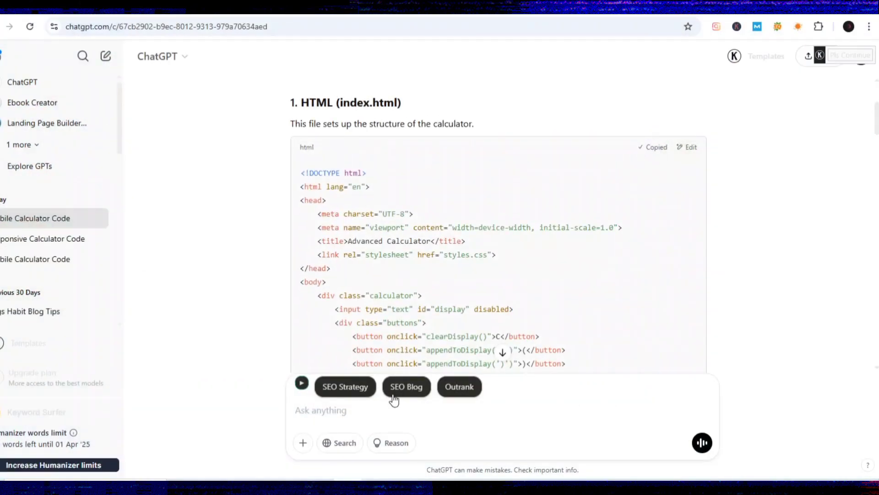
left_click(381, 478)
key("ctrl+v")
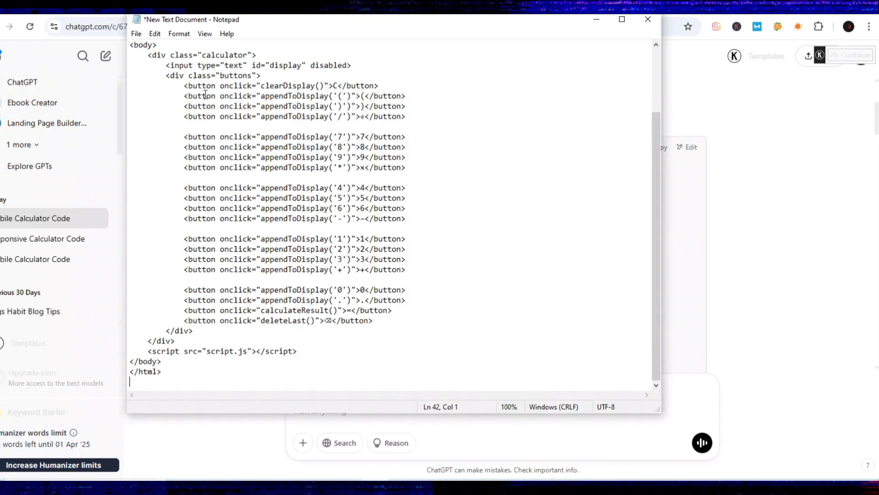
Save the document as index.html in the calculator folder.
left_click(139, 34)
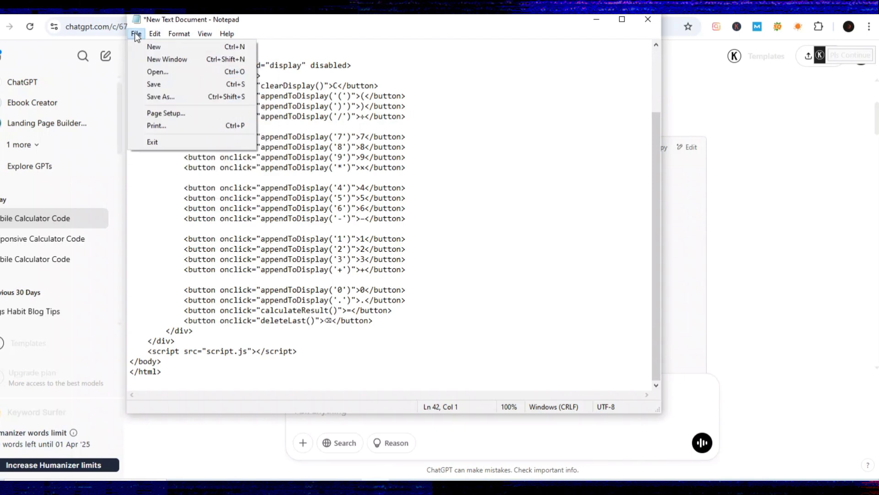
left_click(166, 96)
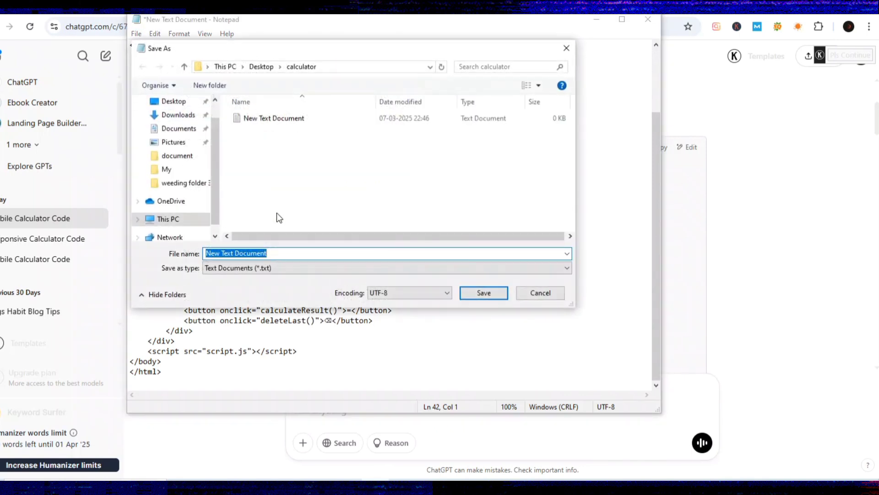
left_click(363, 464)
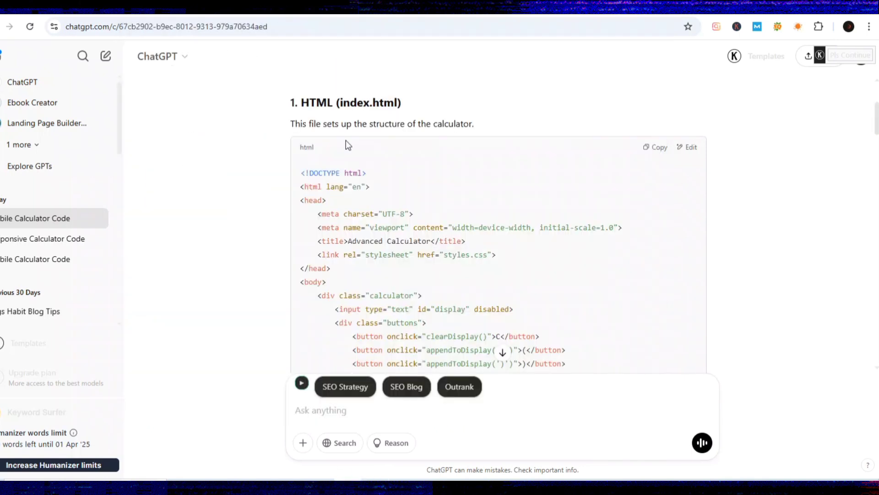
left_click_drag(339, 103, 397, 103)
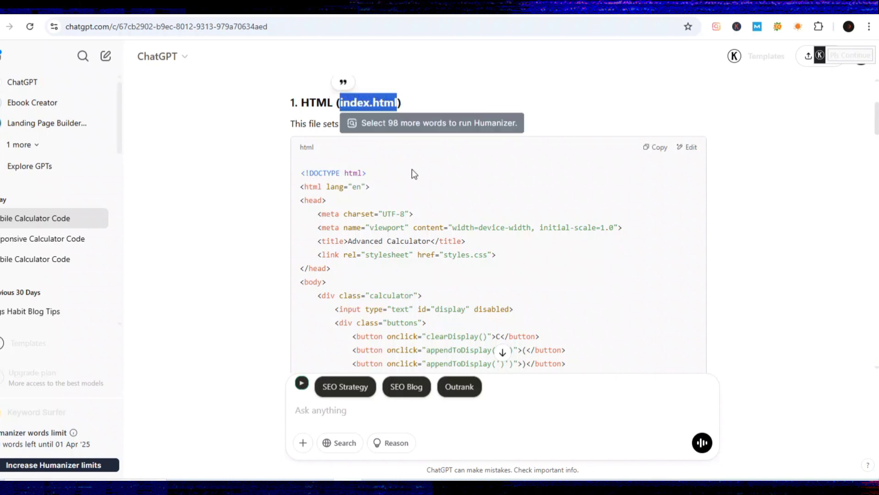
key("alt+Tab")
key("ctrl+v")
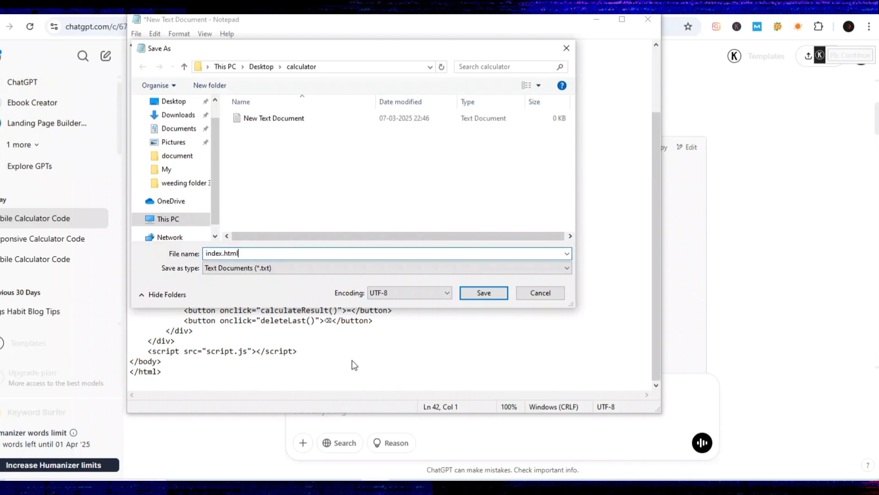
left_click(474, 297)
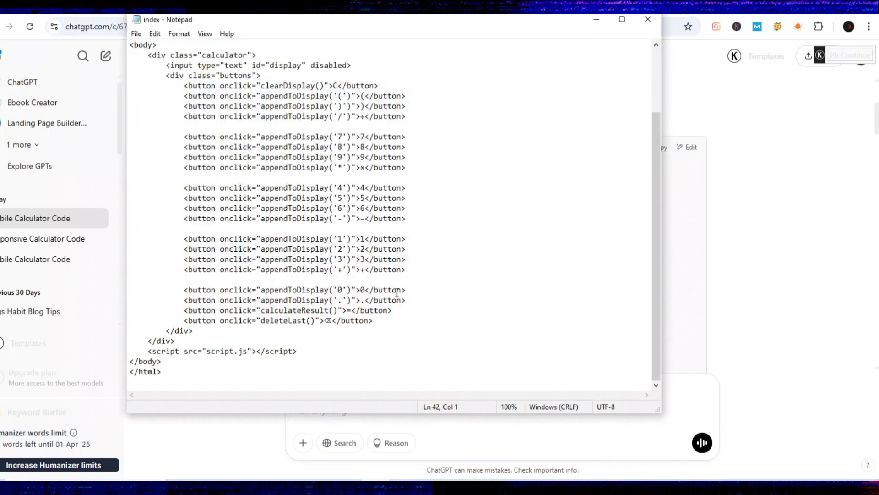
key("alt+Tab")
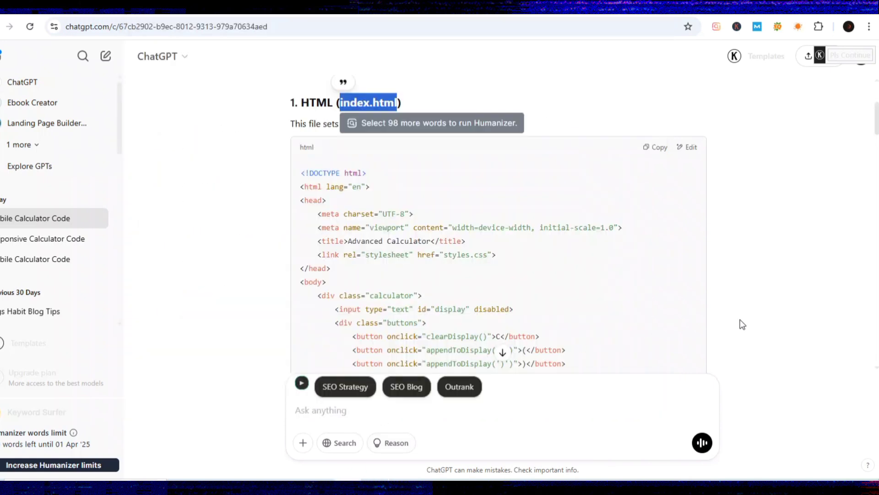
Replace the document's HTML with ChatGPT's calculator CSS code.
scroll(742, 323, "down", 3)
scroll(758, 322, "down", 5)
scroll(758, 322, "down", 3)
left_click(656, 238)
key("alt+Tab")
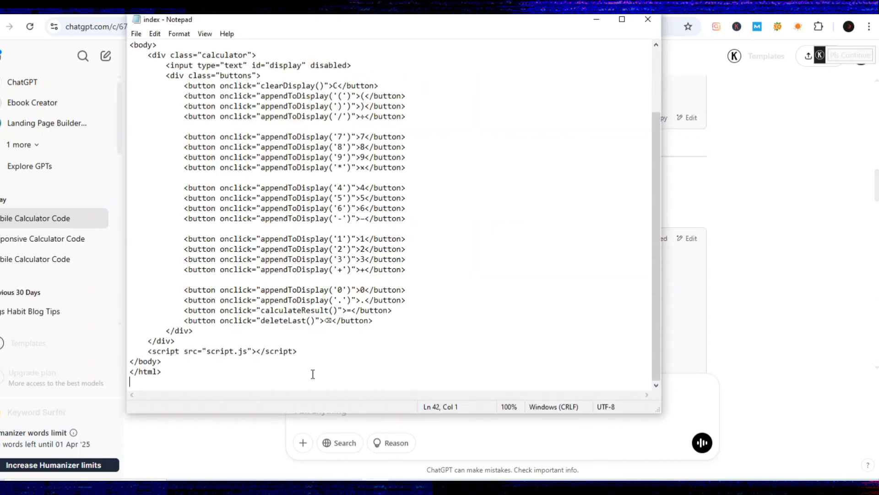
key("ctrl+a")
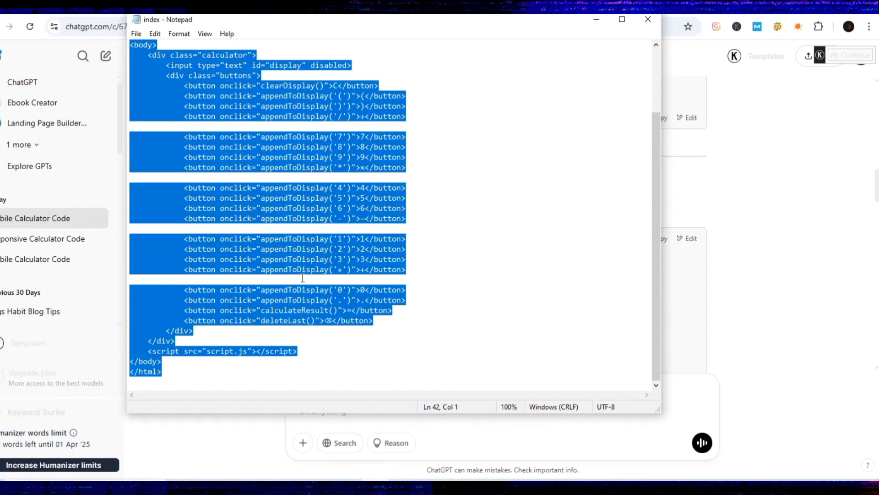
key("ctrl+v")
Save the CSS as styles.css in the calculator folder.
left_click(136, 34)
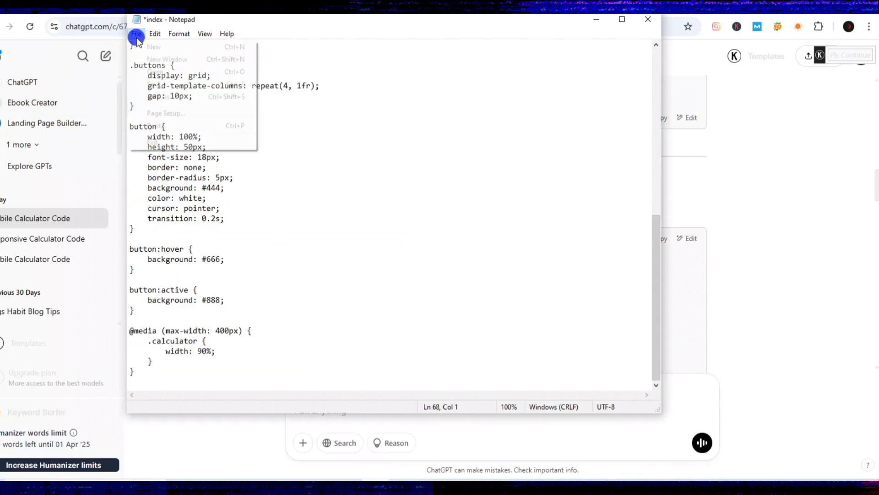
left_click(172, 97)
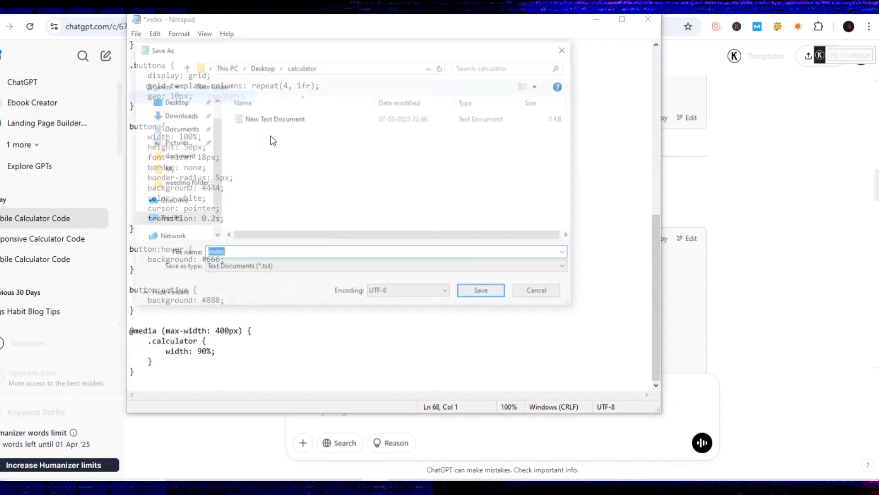
left_click(349, 462)
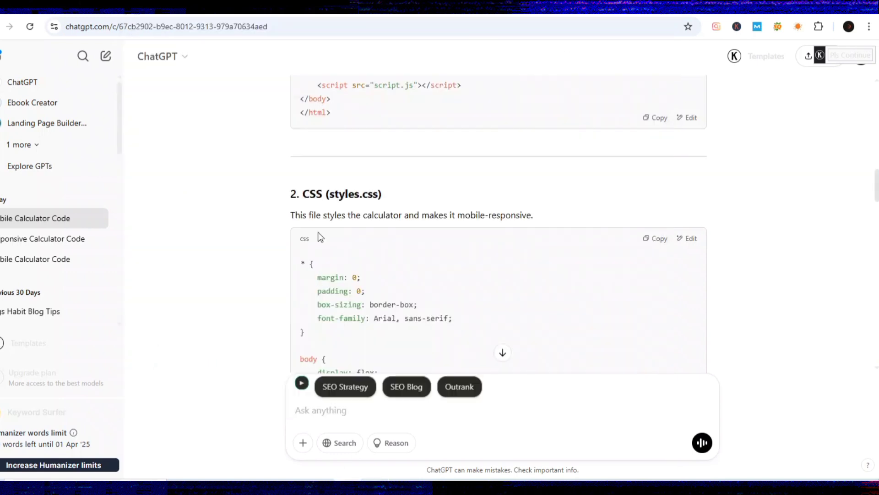
left_click_drag(329, 194, 378, 194)
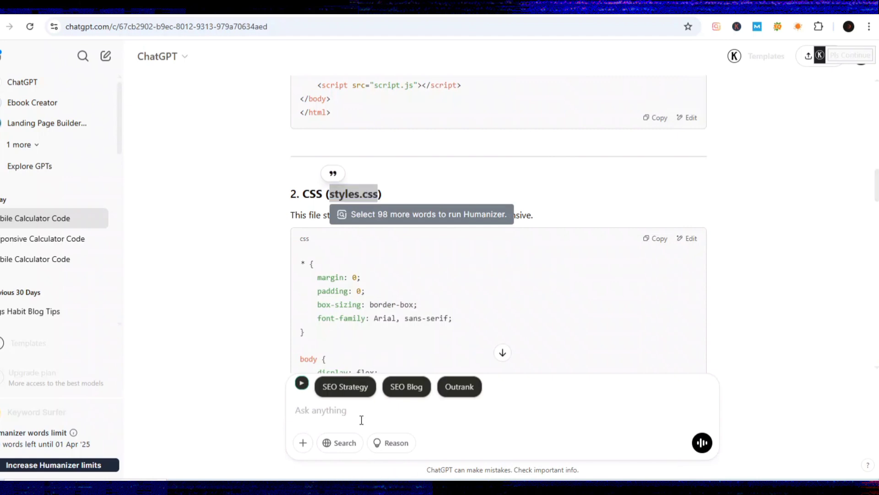
left_click(356, 477)
key("ctrl+v")
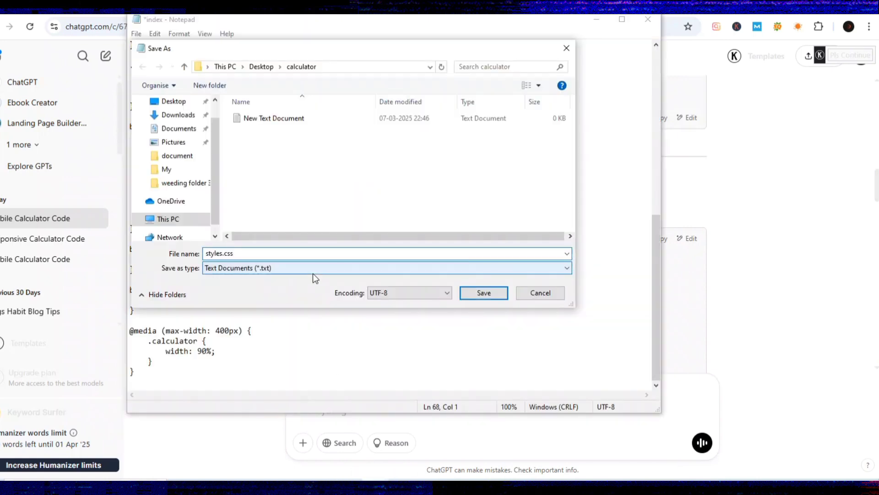
left_click(482, 295)
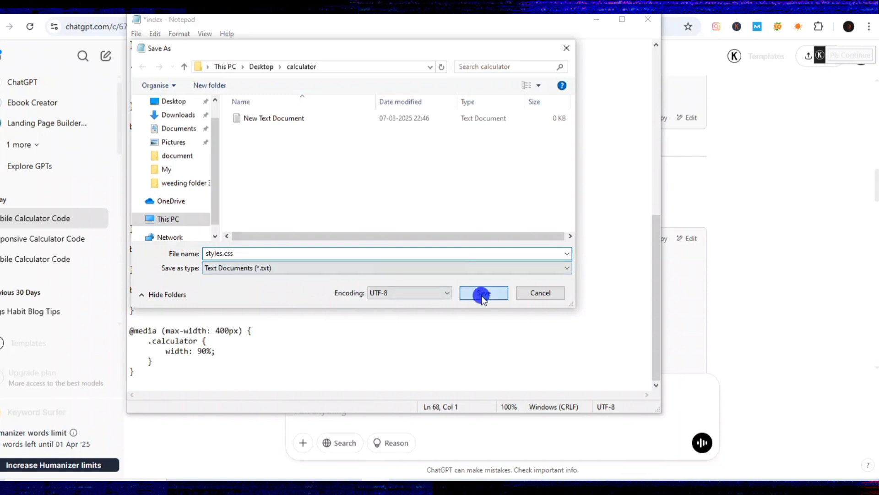
left_click(356, 477)
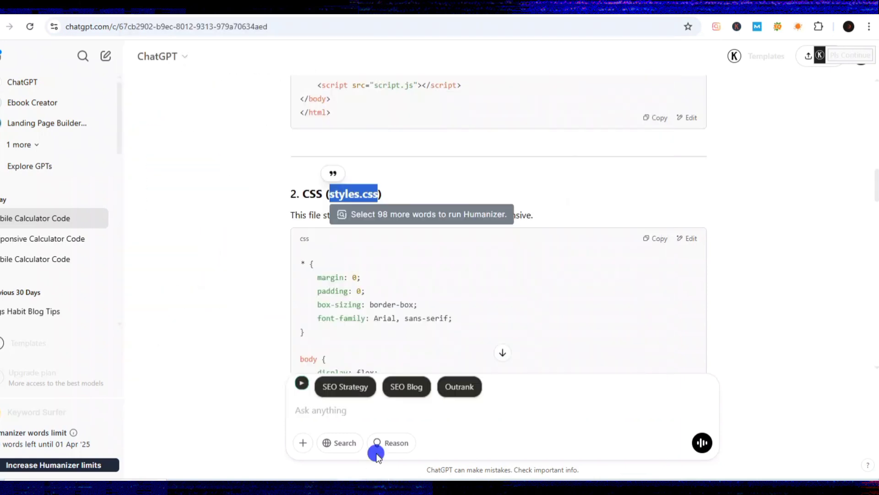
Replace the document's CSS with ChatGPT's calculator JavaScript code.
scroll(743, 260, "down", 5)
scroll(744, 260, "down", 5)
scroll(744, 261, "down", 5)
scroll(744, 260, "down", 2)
scroll(744, 260, "down", 5)
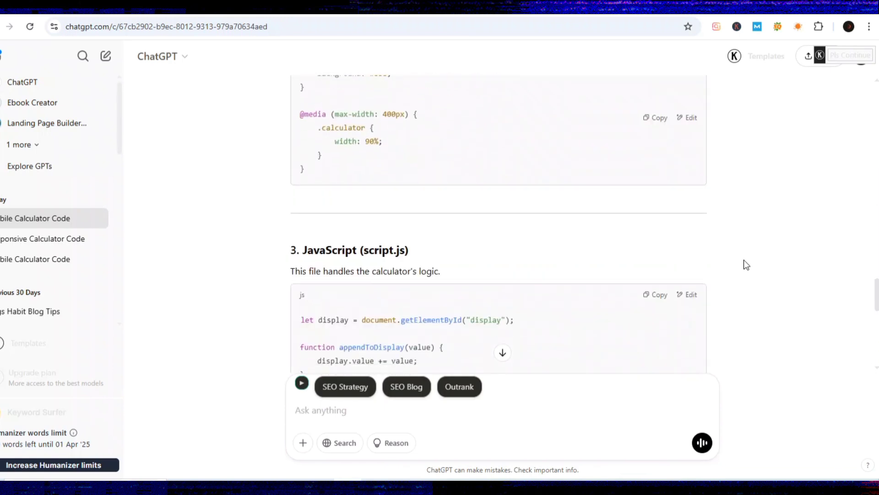
scroll(744, 260, "down", 2)
left_click(656, 231)
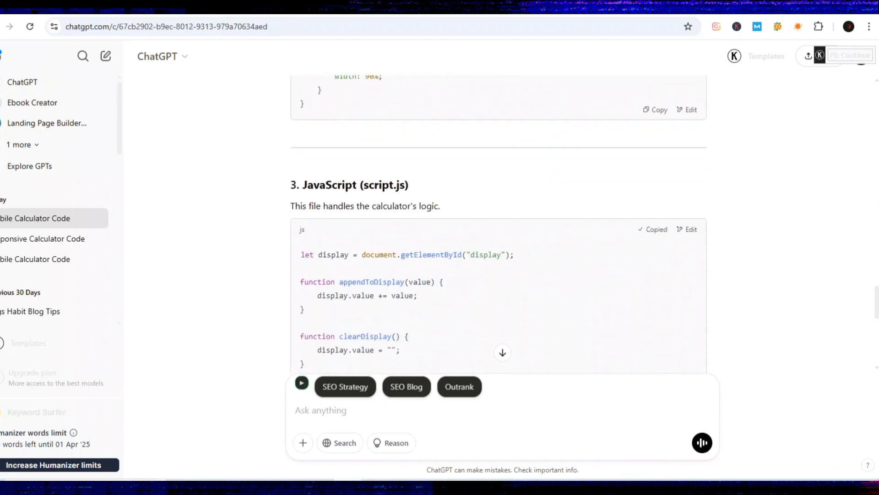
left_click(356, 477)
left_click(349, 231)
key("ctrl+a")
key("ctrl+v")
Save the JavaScript as script.js in the calculator folder and close Notepad.
left_click(321, 477)
left_click_drag(364, 185, 404, 183)
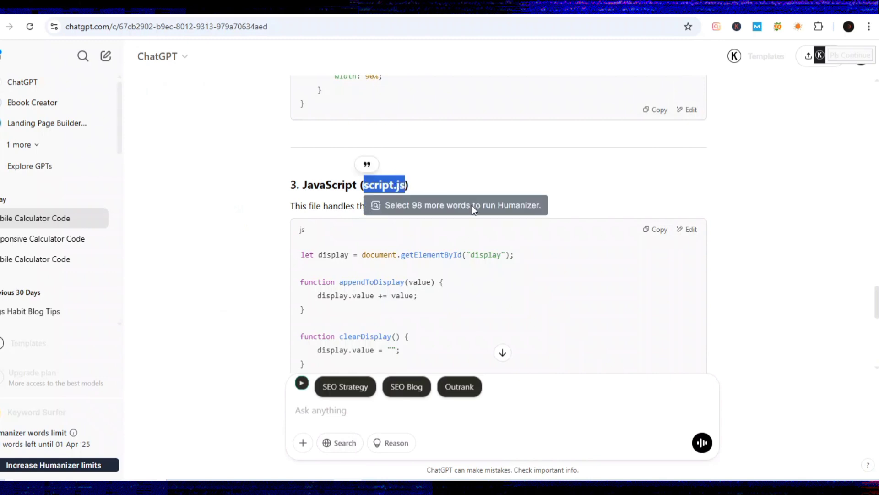
left_click(375, 479)
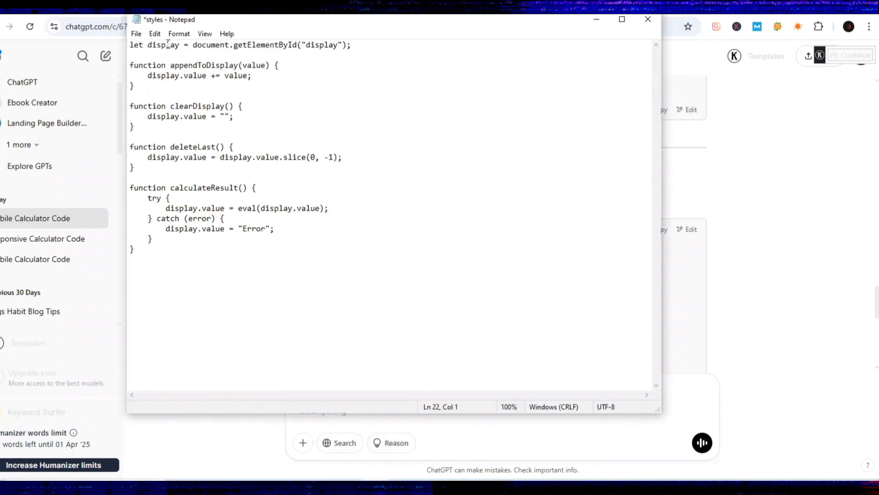
left_click(136, 33)
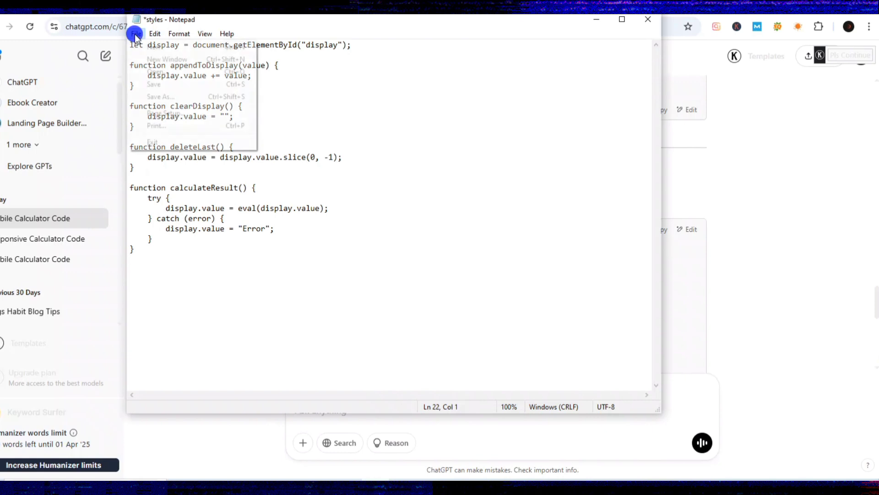
left_click(166, 97)
key("ctrl+v")
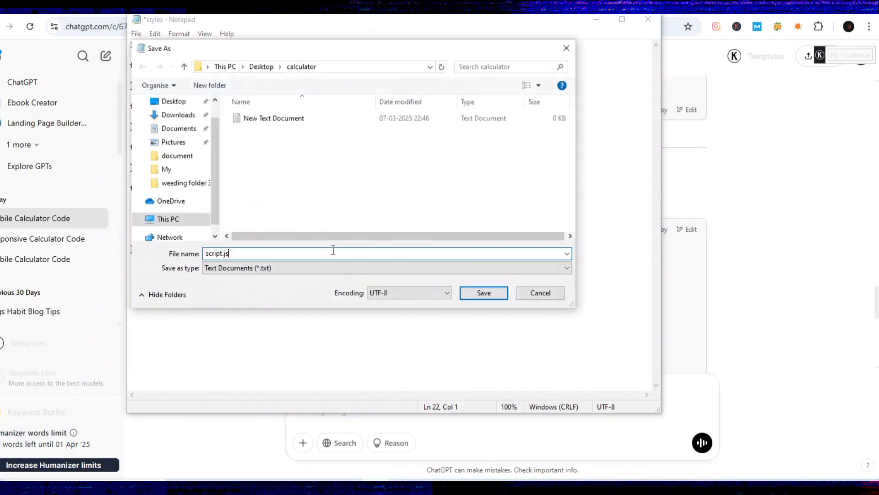
left_click(479, 293)
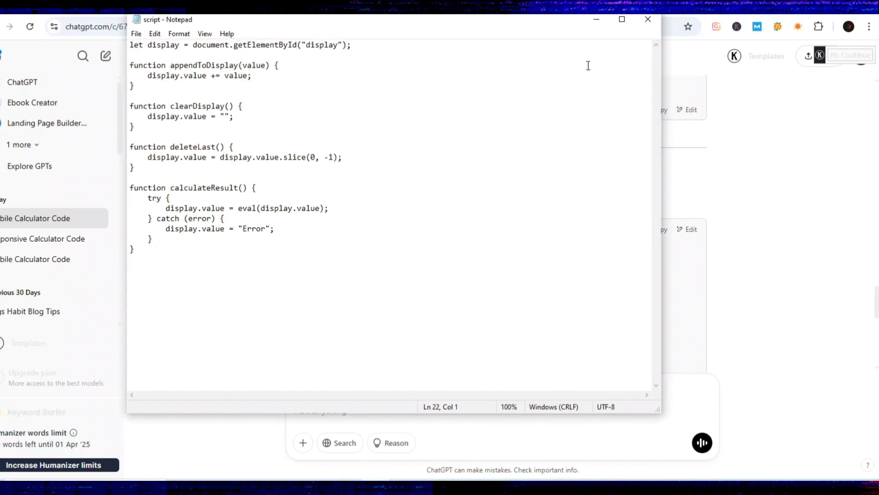
left_click(647, 24)
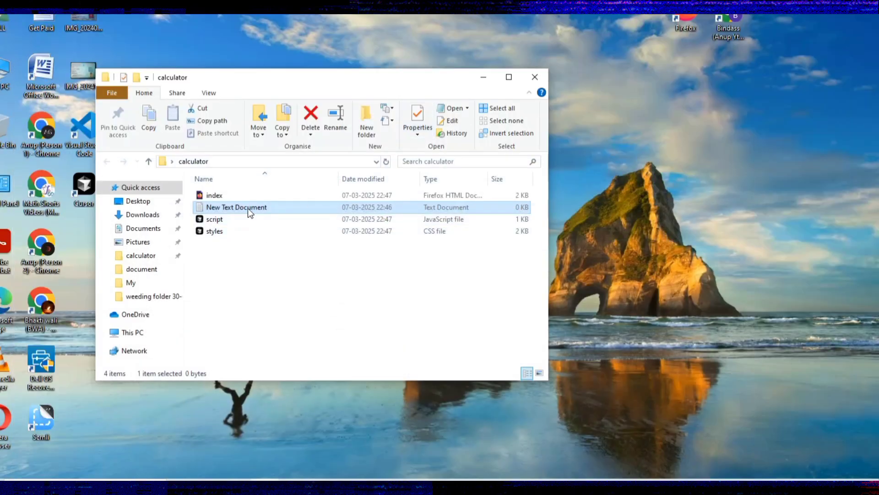
Delete the empty New Text Document from the calculator folder.
left_click(246, 207)
right_click(247, 208)
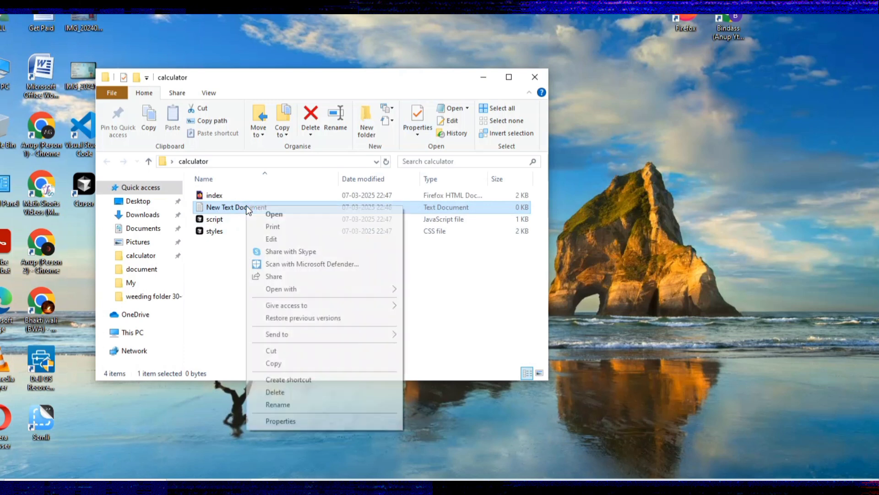
left_click(275, 392)
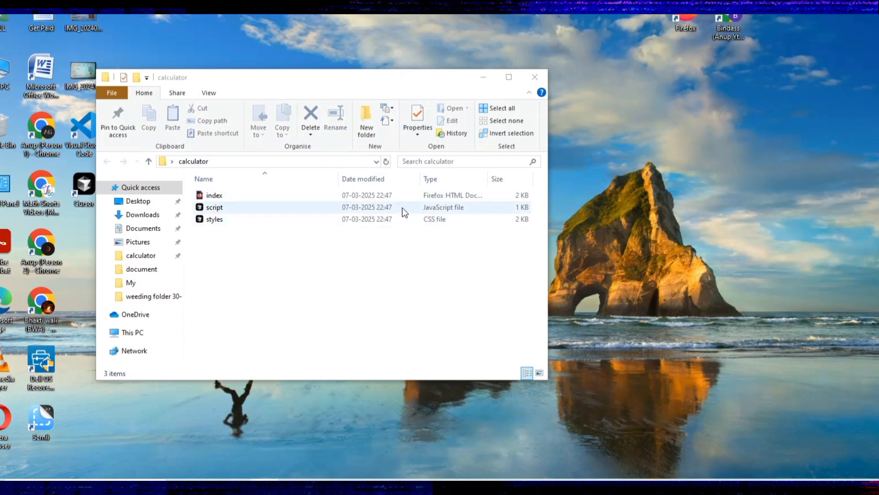
Open index.html in Firefox, verify 8 × 6 = 48, then clear the display.
double_click(224, 194)
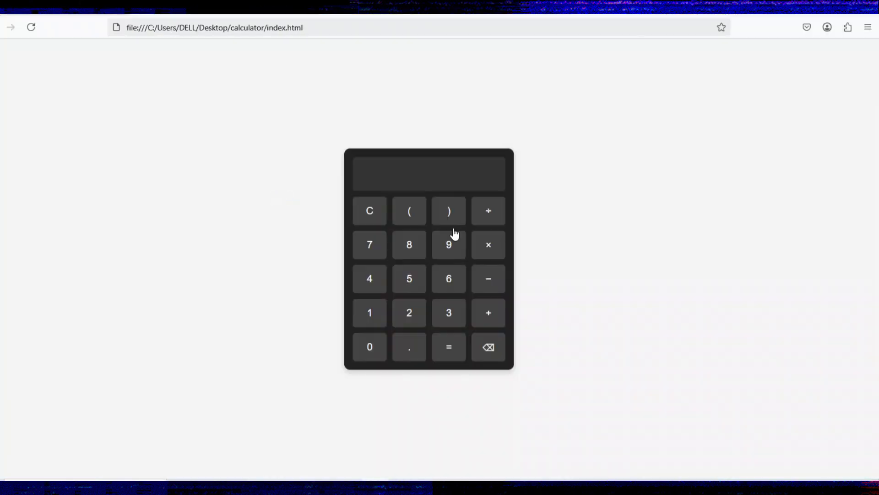
left_click(409, 250)
left_click(479, 250)
left_click(457, 284)
left_click(454, 347)
left_click(369, 222)
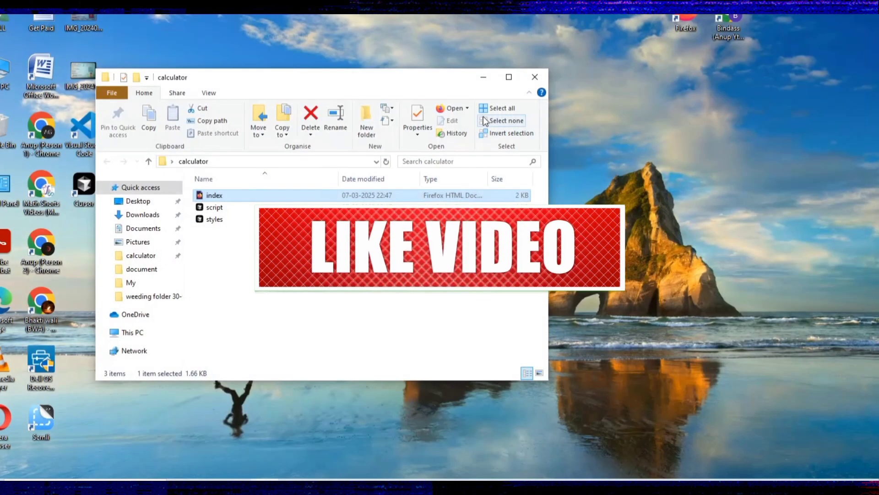
Compress the calculator folder into a zip placed in the middle of the desktop.
left_click(481, 76)
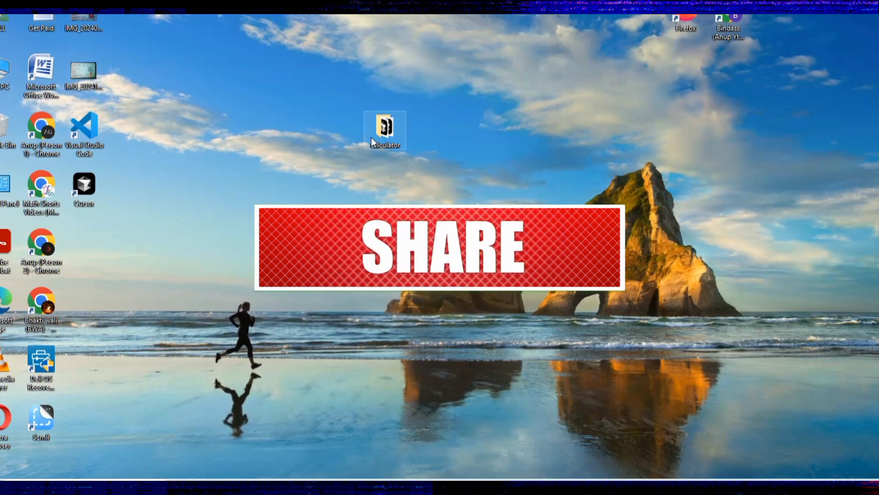
right_click(382, 127)
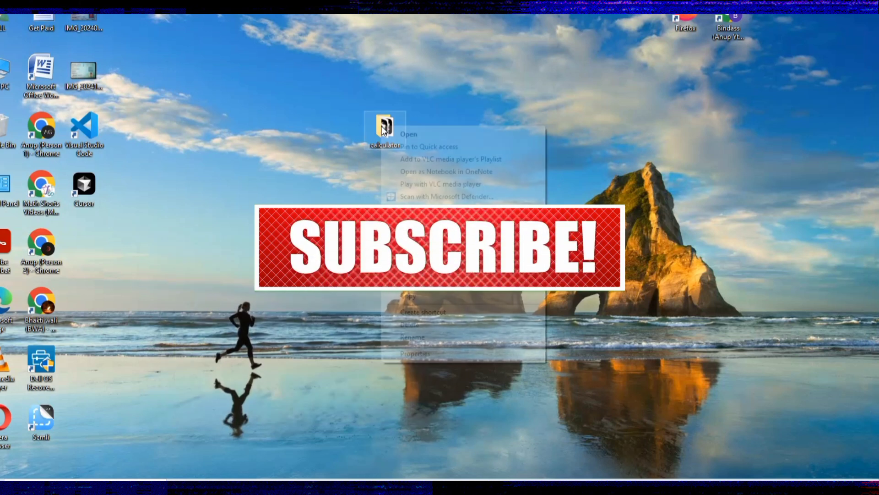
mouse_move(440, 267)
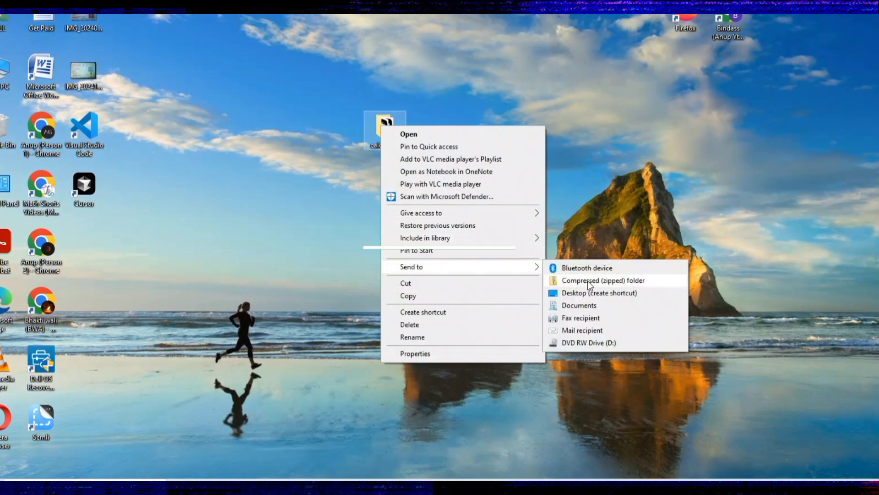
left_click(589, 282)
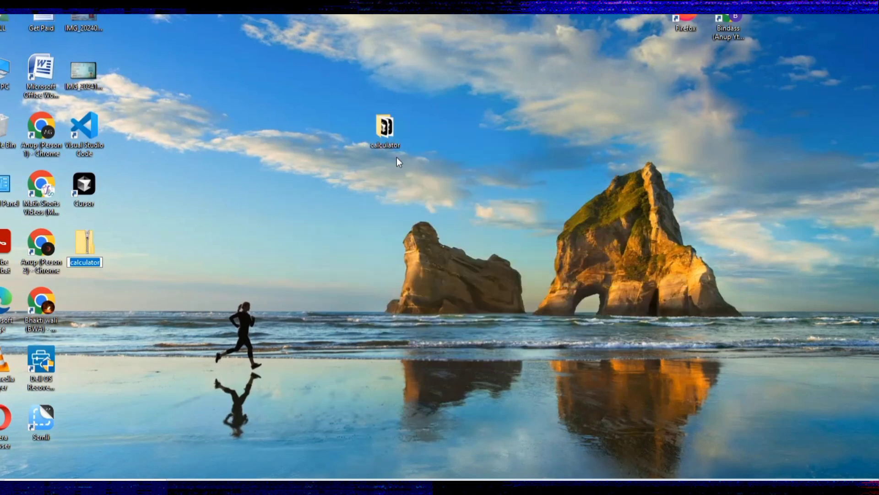
left_click_drag(89, 245, 472, 131)
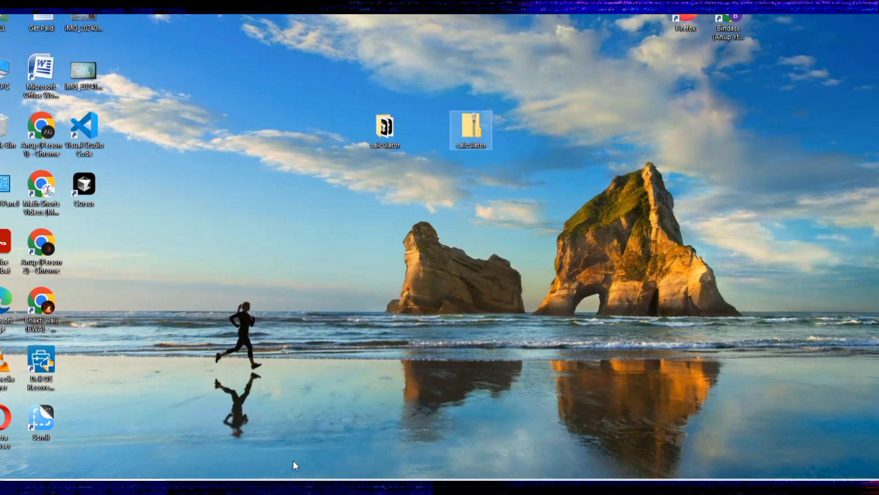
key("alt+Tab")
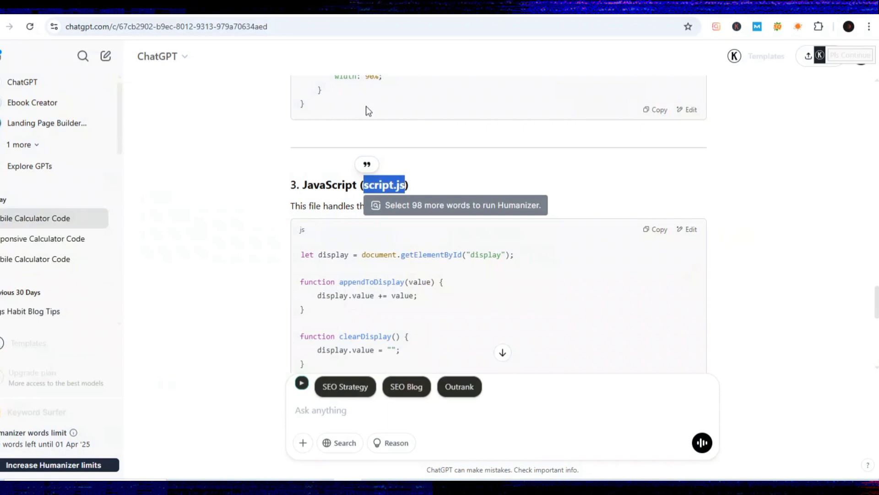
Switch to the tiiny.host My Account tab showing 0 / 1 live projects.
key("ctrl+Tab")
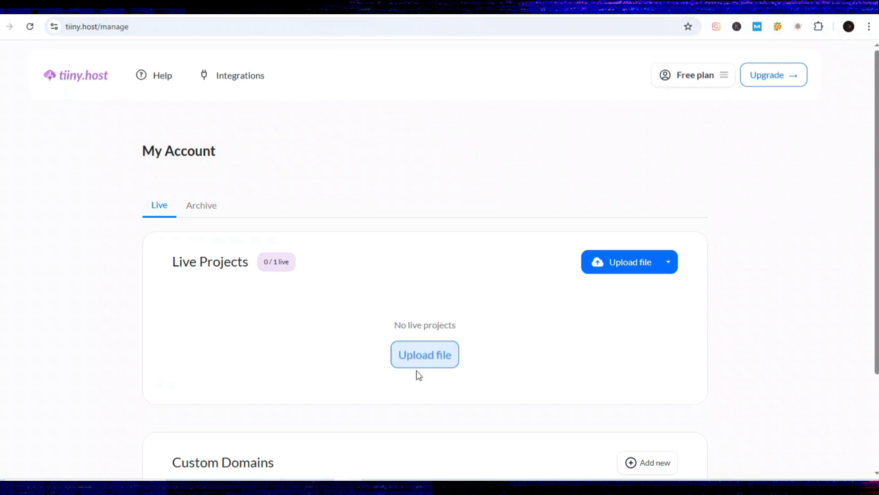
Upload calculator.zip to tiiny.host with link name calculator2367 and publish it.
left_click(421, 357)
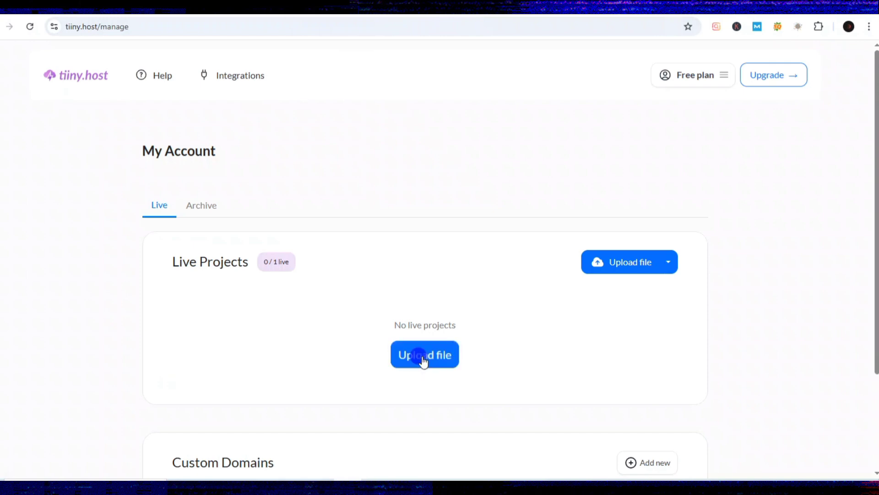
left_click(417, 293)
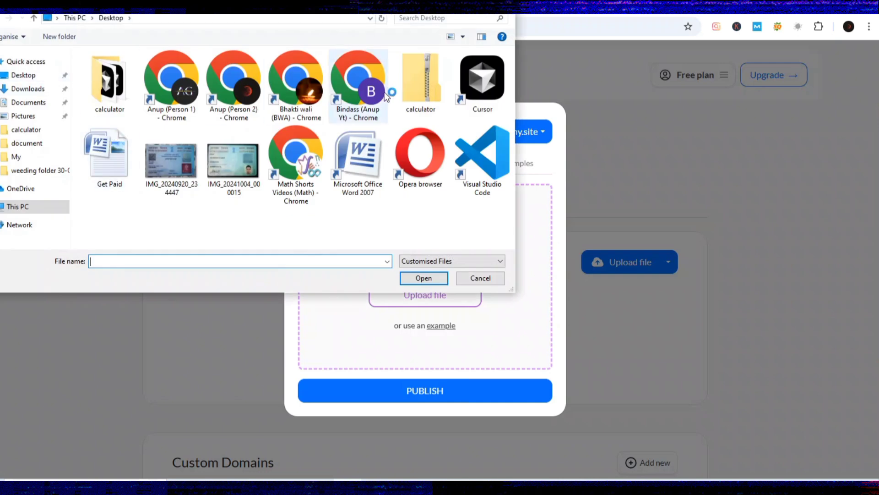
left_click(421, 78)
left_click(423, 278)
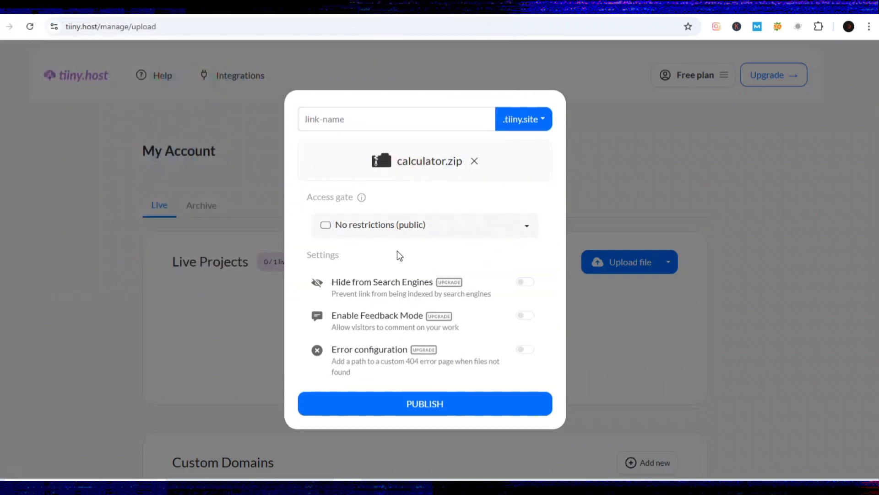
left_click(352, 121)
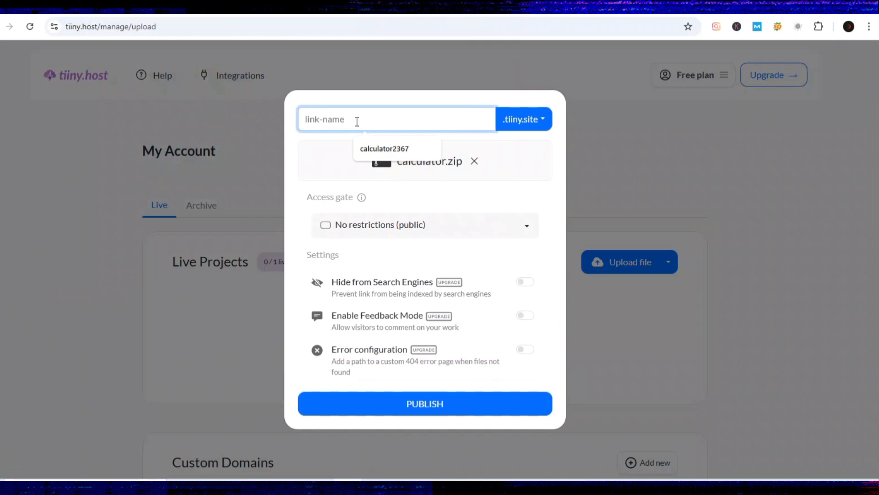
left_click(381, 149)
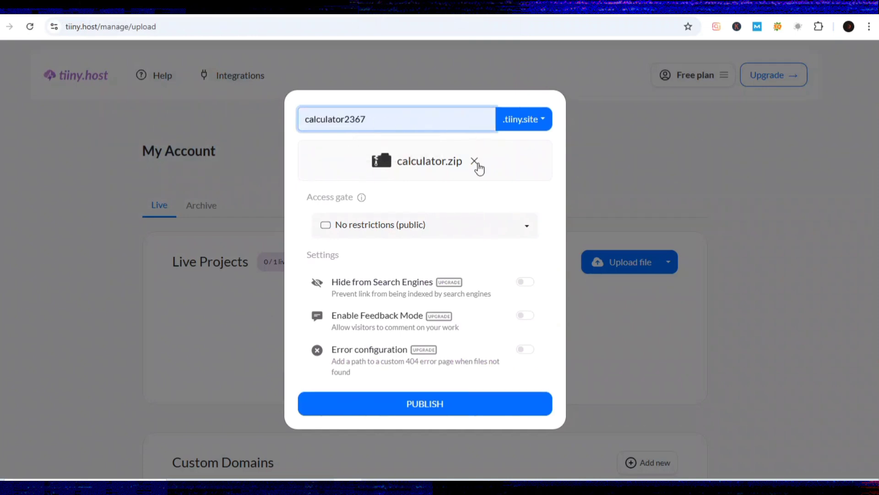
left_click(378, 105)
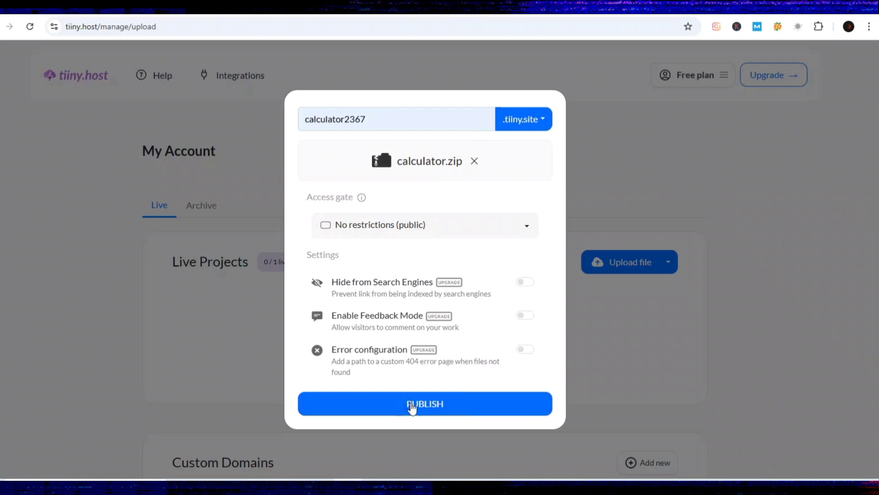
left_click(417, 406)
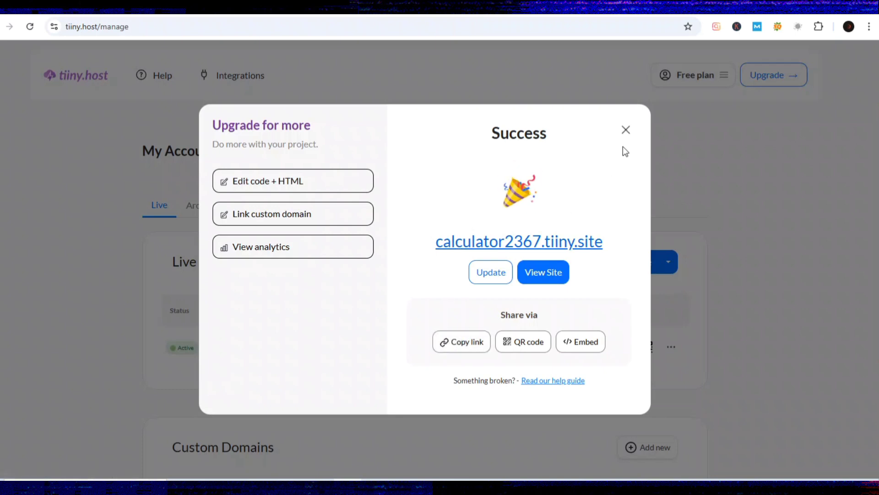
left_click(624, 130)
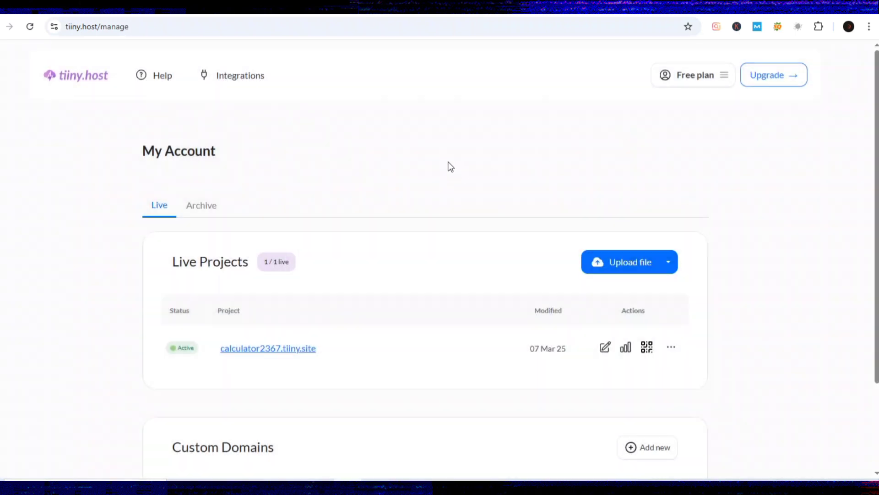
Start a new app in WebIntoApp's App Maker, then copy the calculator site link from tiiny.host.
left_click(458, 7)
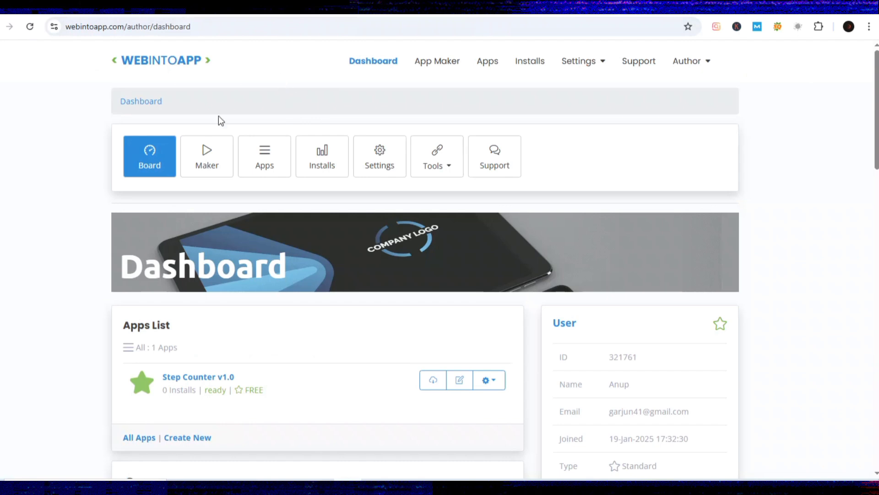
left_click(207, 168)
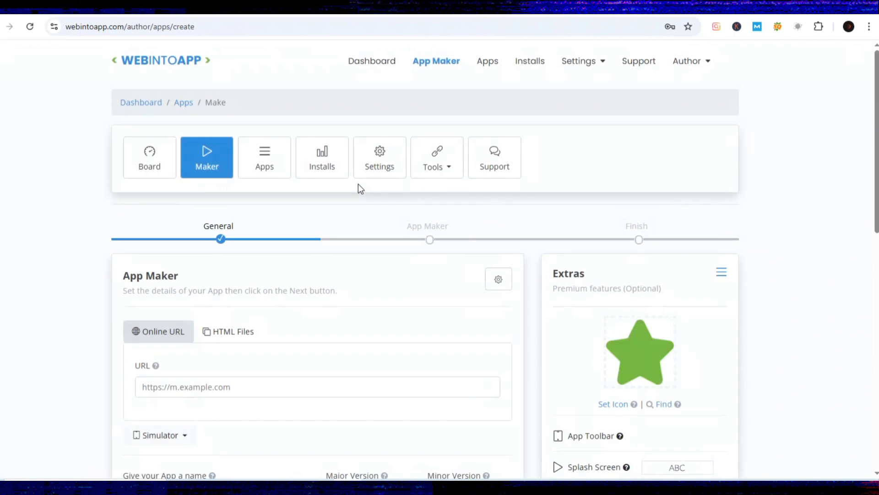
scroll(358, 185, "down", 3)
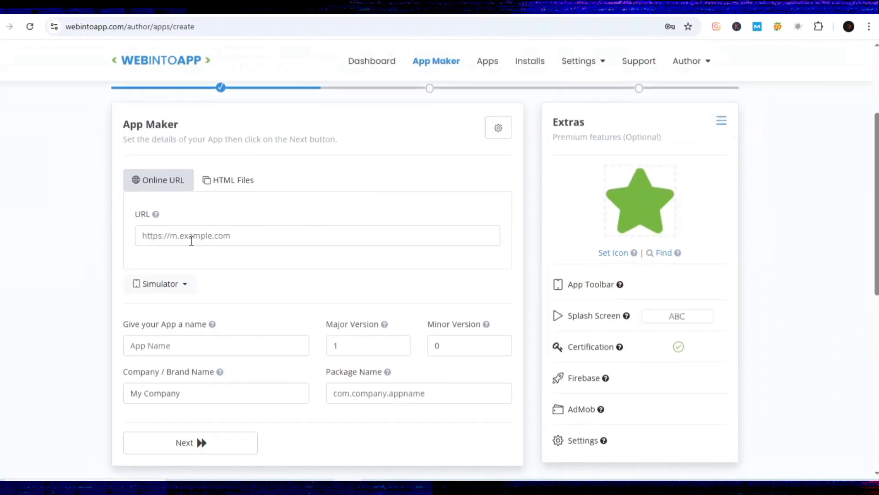
left_click(264, 238)
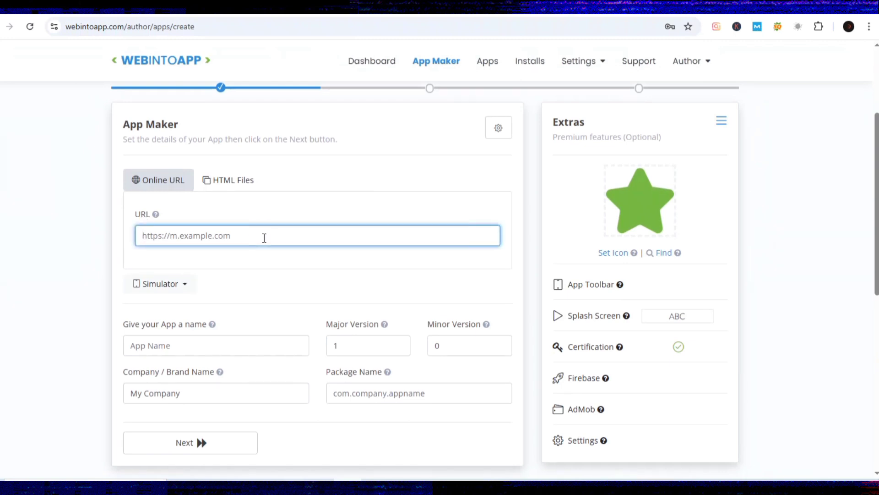
type("https://calculator2367.tiiny.site")
left_click(425, 17)
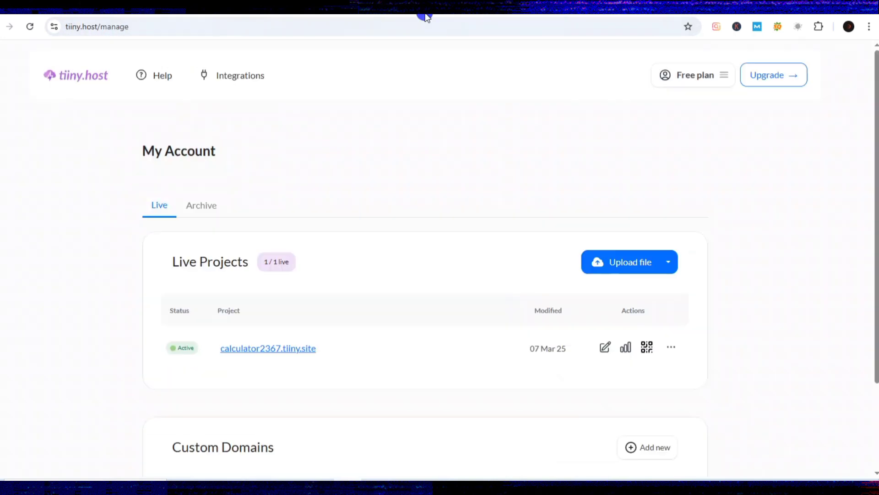
mouse_move(268, 348)
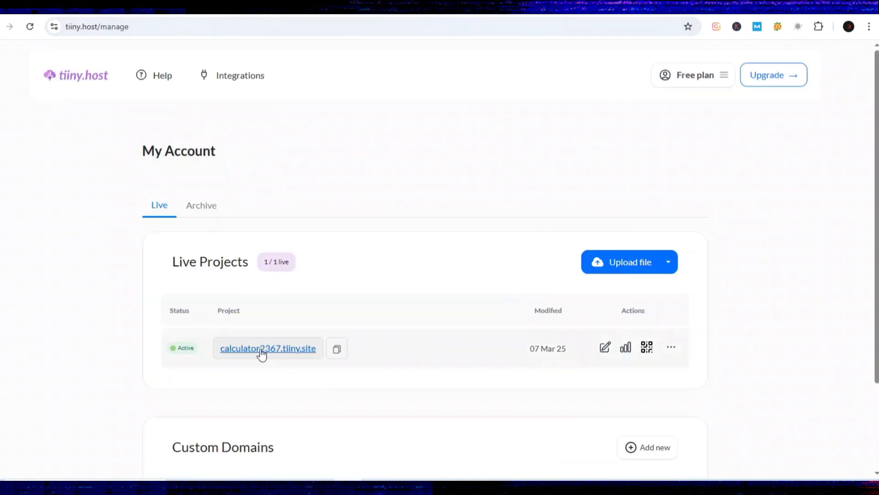
Name the app 'calculator' in the WebIntoApp form and advance to the App Details review.
left_click(336, 349)
key("ctrl+Tab")
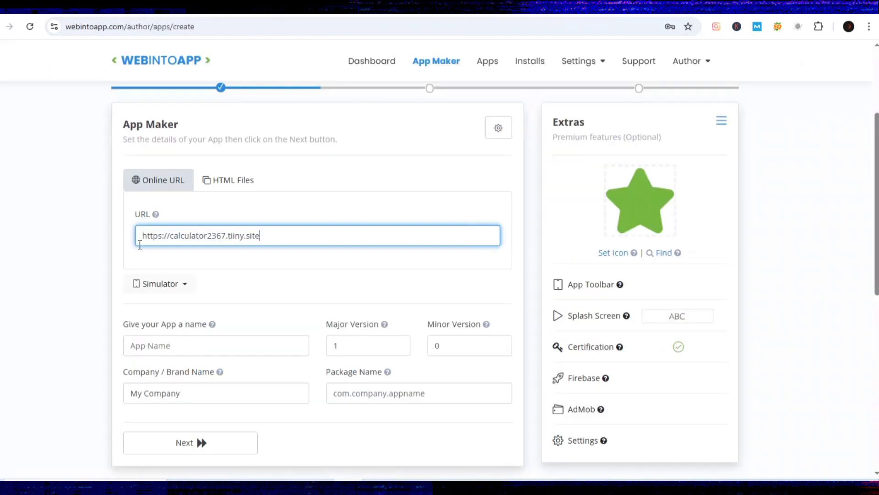
scroll(226, 239, "down", 2)
left_click(190, 271)
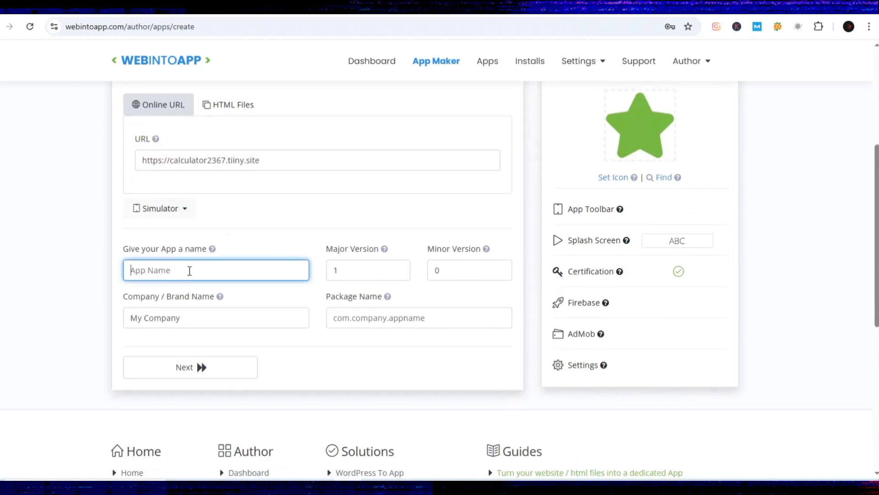
type("calculator")
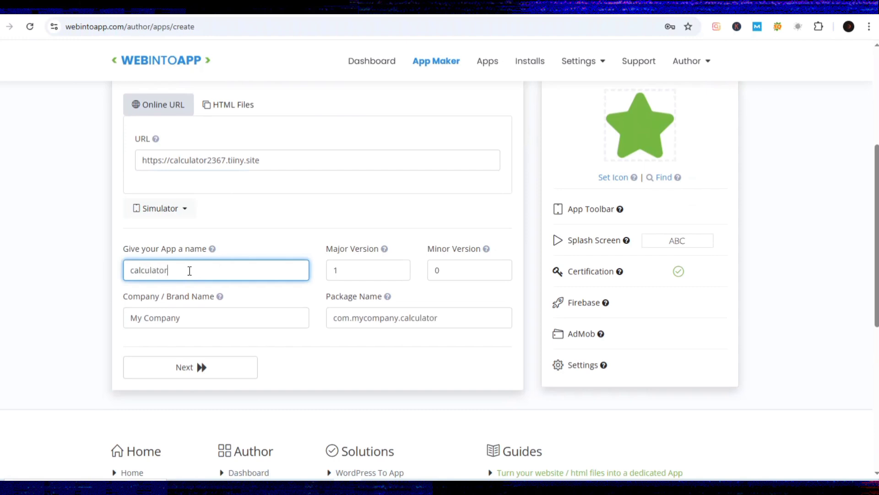
left_click(193, 366)
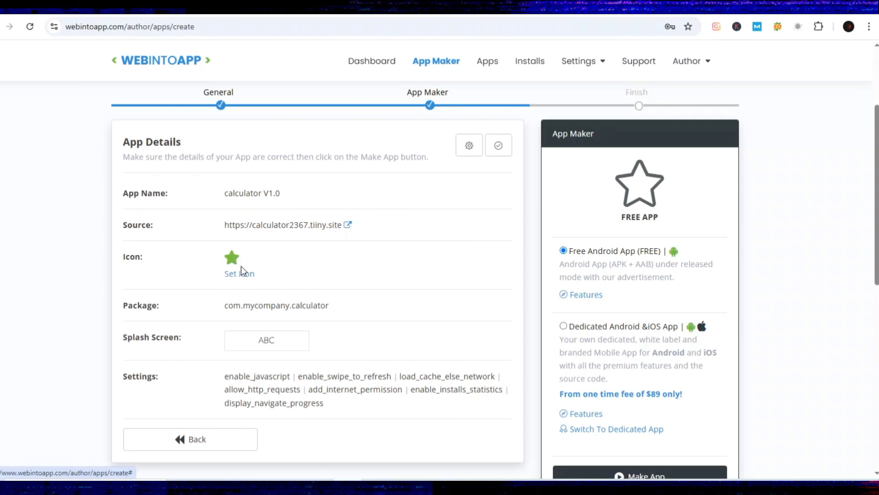
scroll(341, 266, "down", 3)
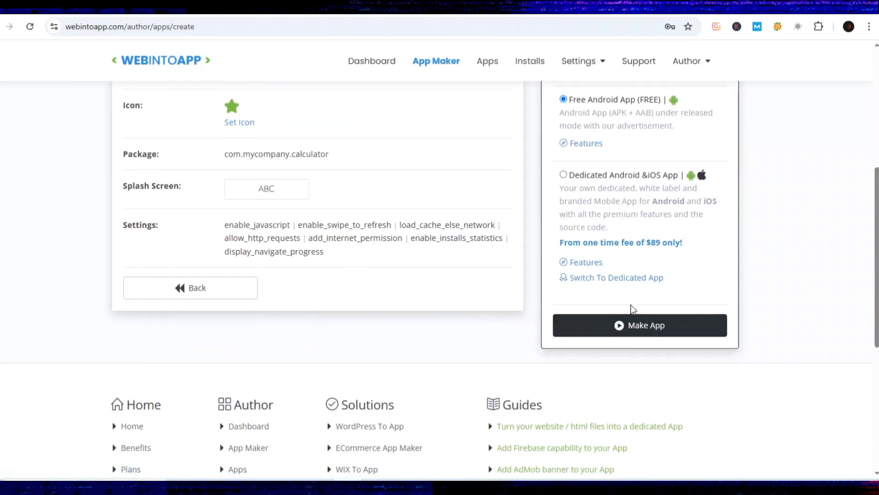
Build the calculator as a Free Android App with Make App.
left_click(632, 325)
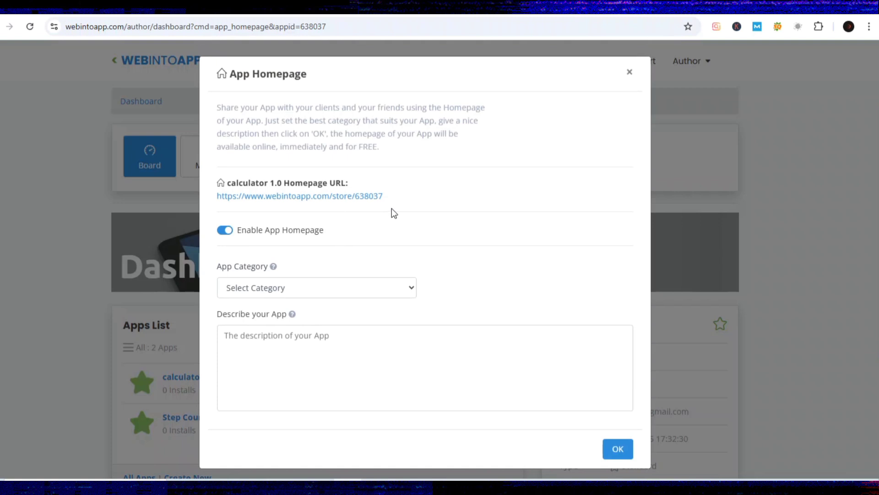
Close the App Homepage dialog, view the calculator app's download options, then close them.
left_click(627, 71)
scroll(354, 258, "down", 3)
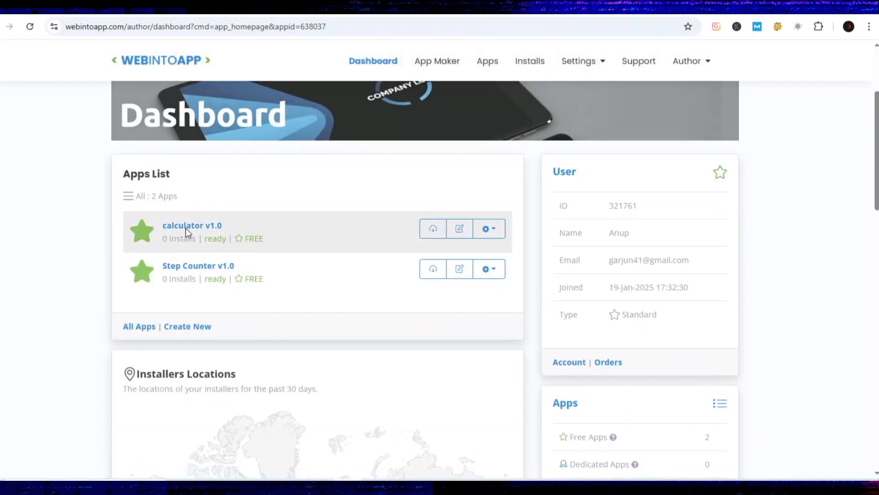
left_click(433, 231)
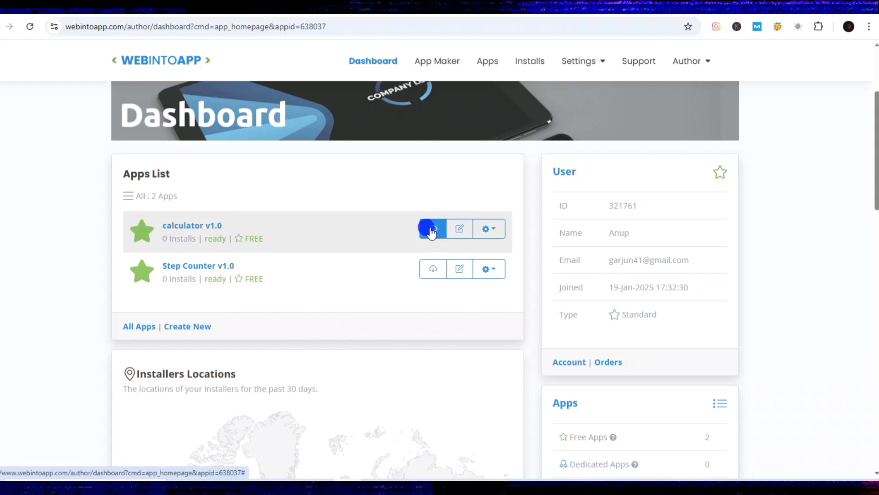
left_click(432, 228)
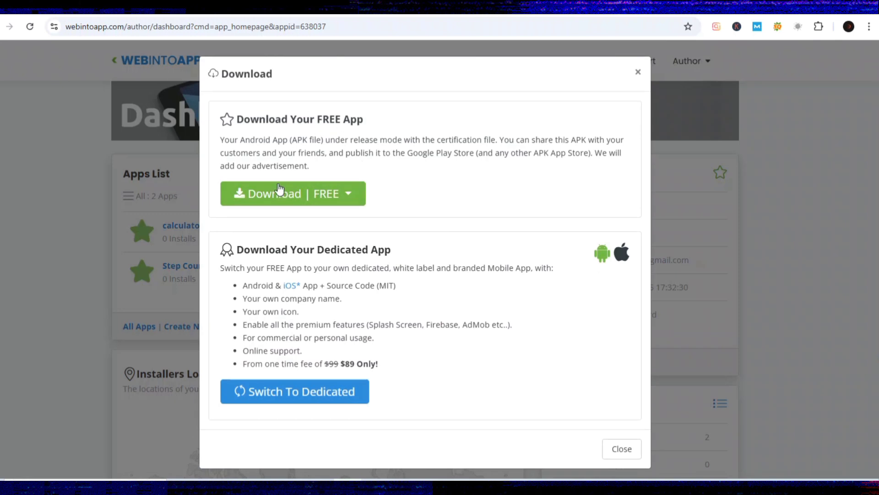
left_click(638, 72)
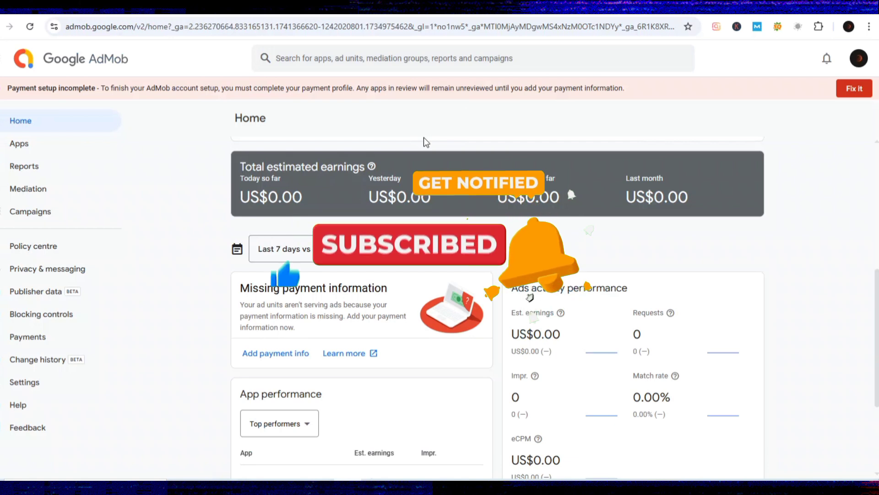
Go to the gameo app's Ad units in AdMob and copy the Banner 'gameo' unit ID.
left_click(43, 144)
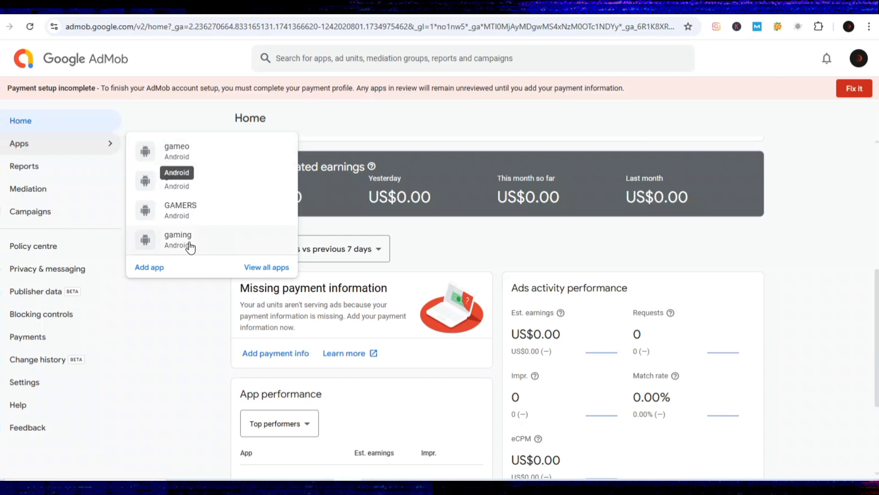
left_click(167, 151)
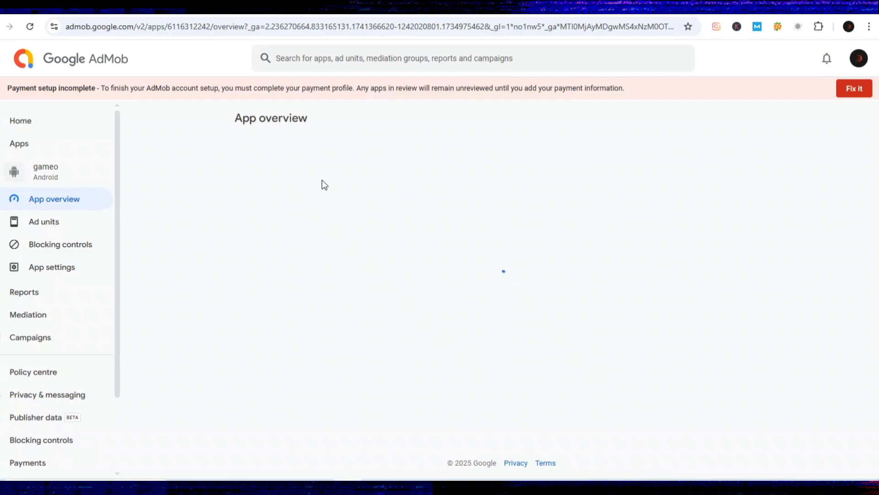
left_click(61, 224)
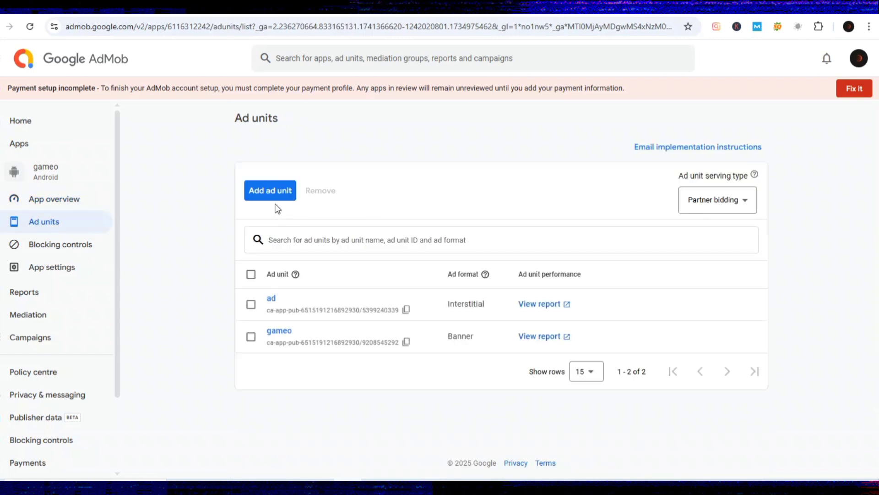
left_click(277, 189)
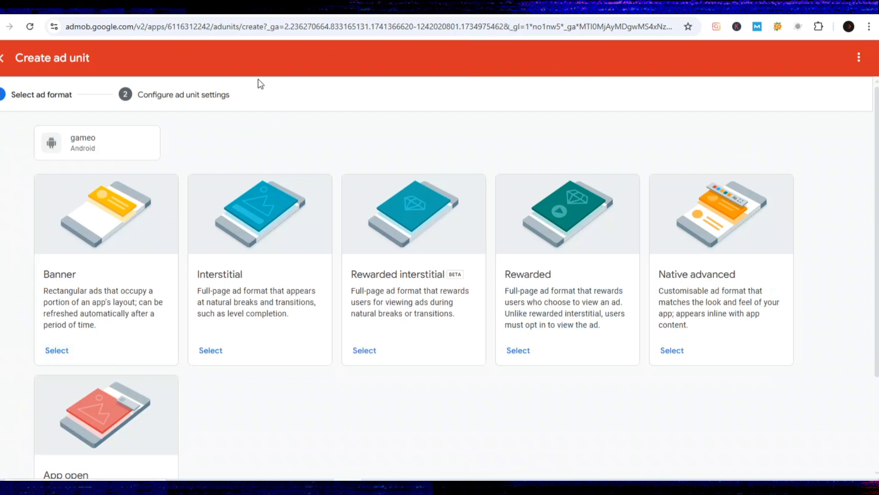
left_click(6, 55)
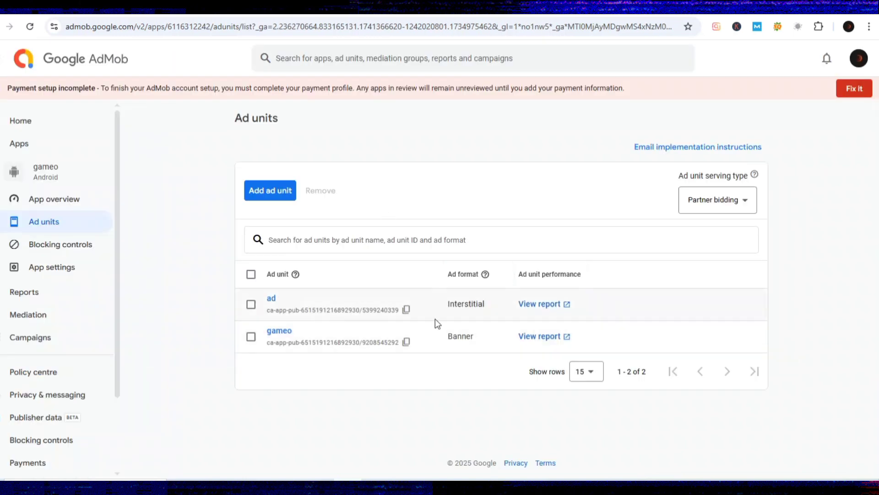
left_click(406, 343)
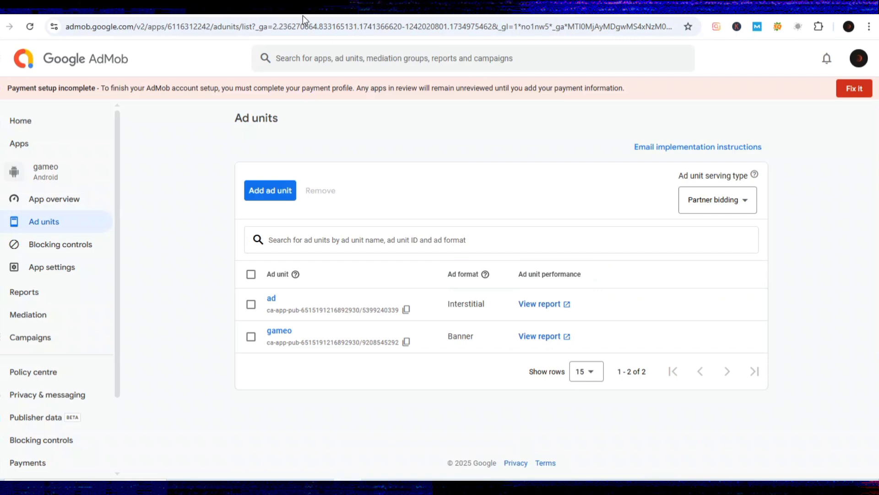
Scroll up through ChatGPT's calculator JavaScript, CSS and HTML, then open the desktop calculator folder.
left_click(286, 16)
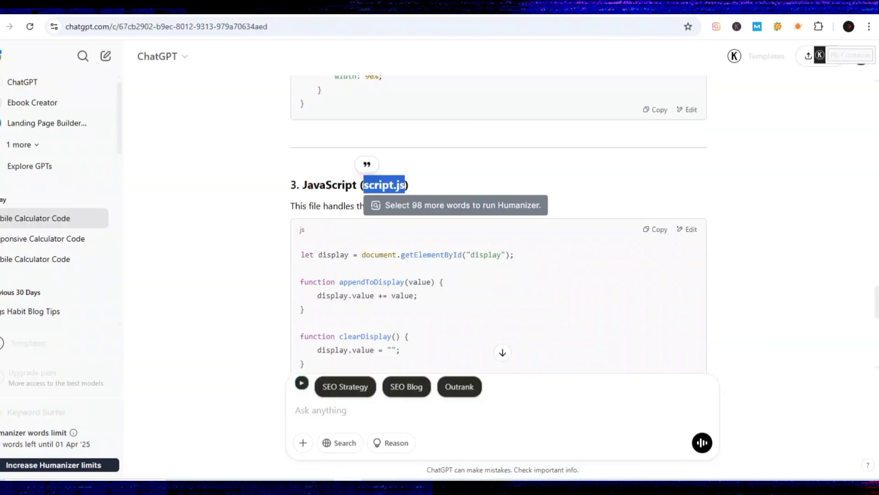
left_click(773, 219)
scroll(774, 248, "down", 5)
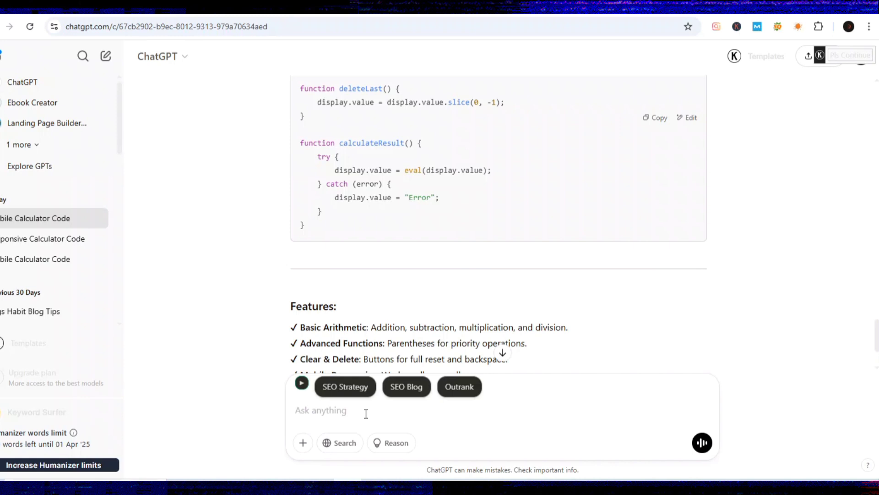
scroll(563, 237, "up", 10)
scroll(564, 238, "up", 5)
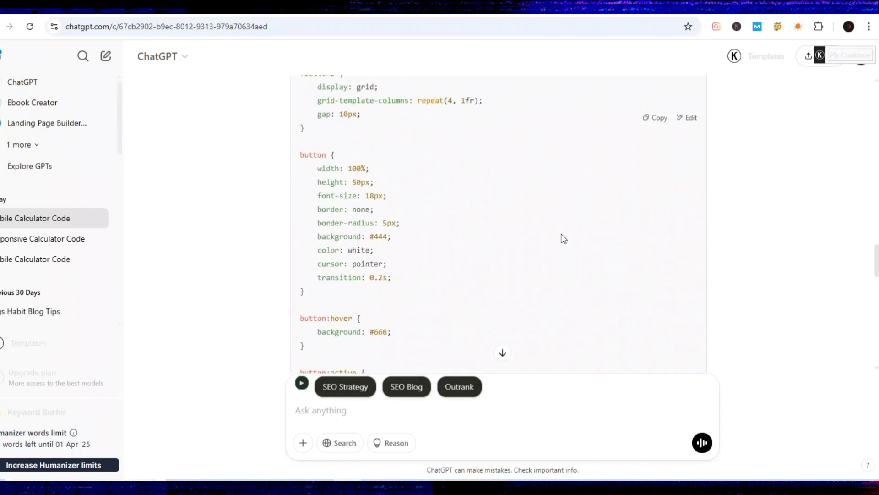
scroll(481, 227, "up", 3)
scroll(481, 227, "up", 3)
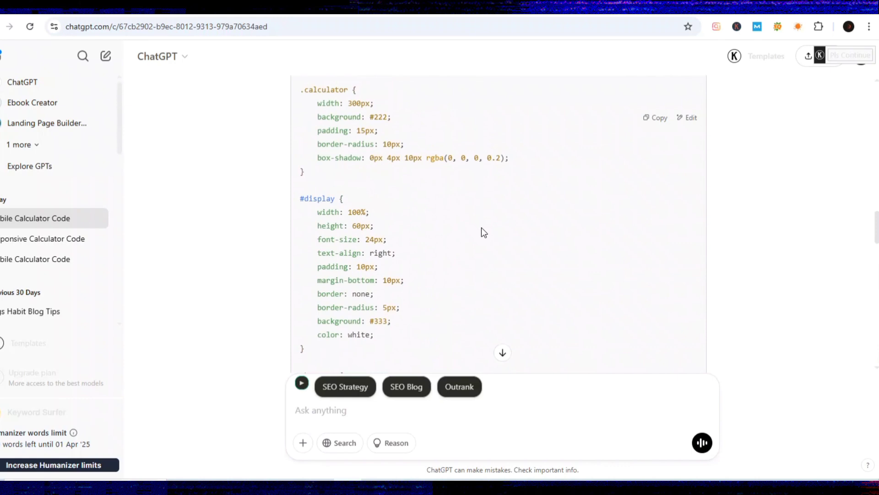
scroll(428, 192, "up", 5)
scroll(428, 191, "up", 3)
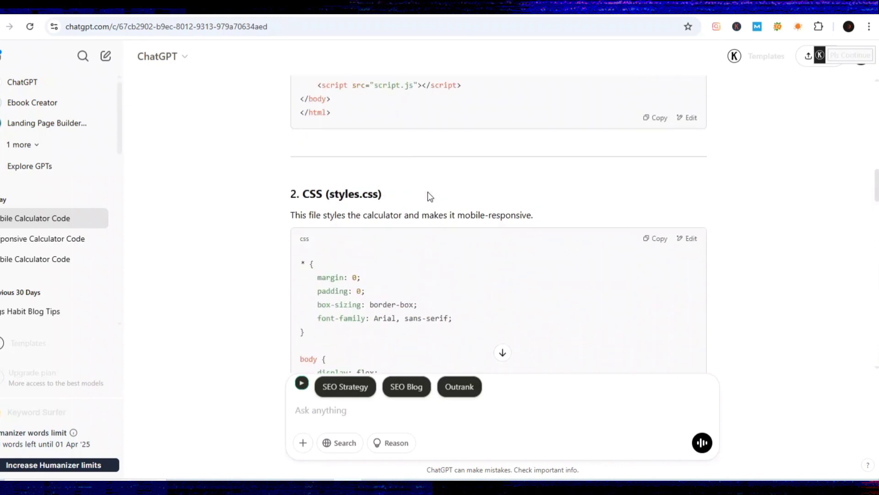
scroll(402, 189, "up", 5)
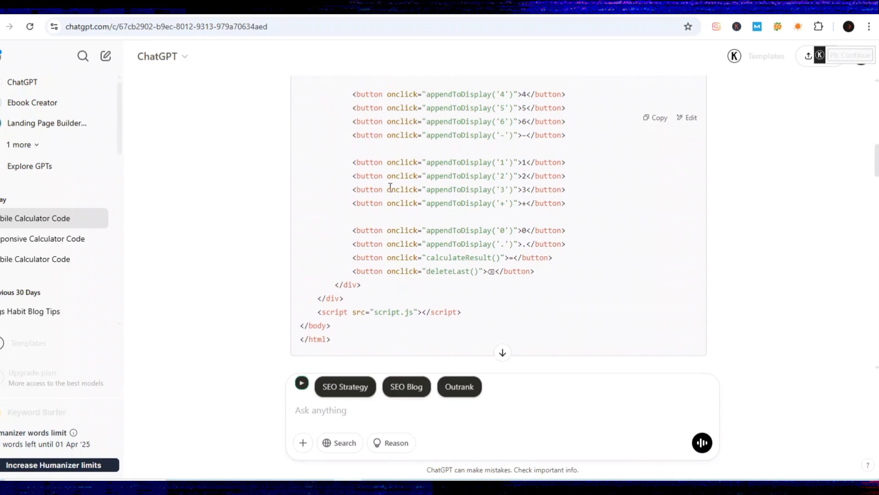
scroll(497, 200, "up", 3)
scroll(497, 200, "up", 2)
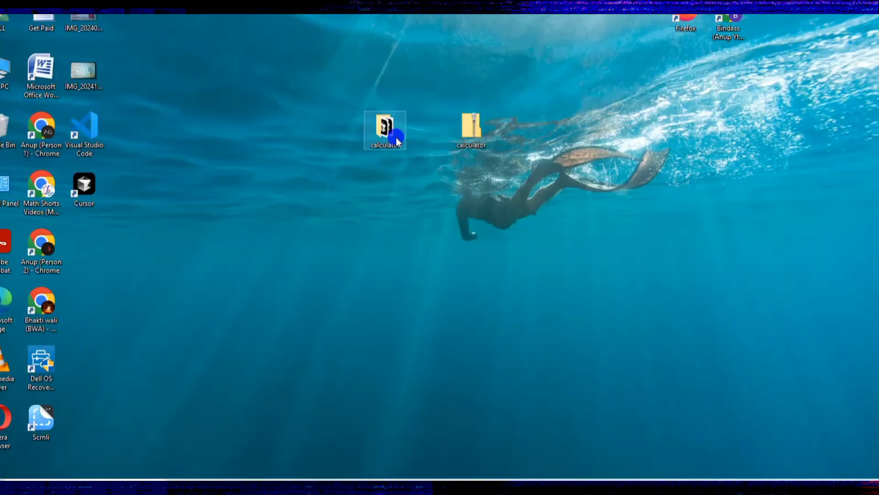
double_click(397, 137)
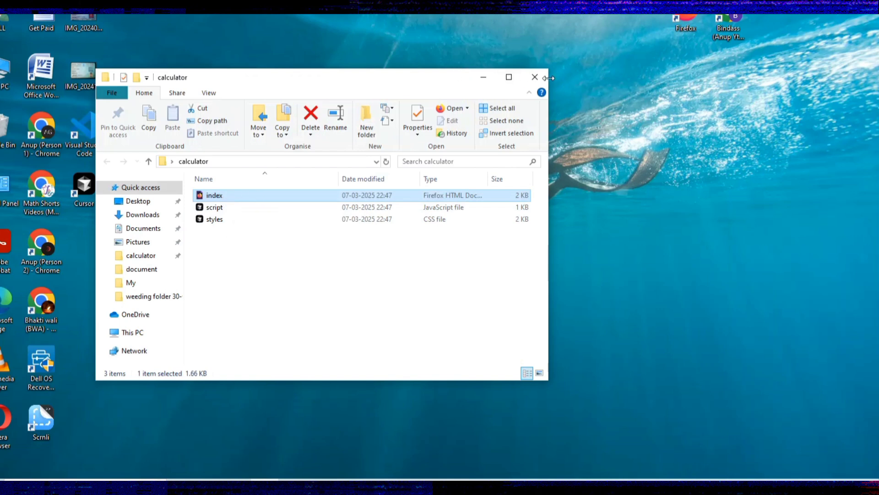
Close the calculator folder window and bring Chrome with the WebIntoApp dashboard back.
left_click(534, 77)
left_click(347, 477)
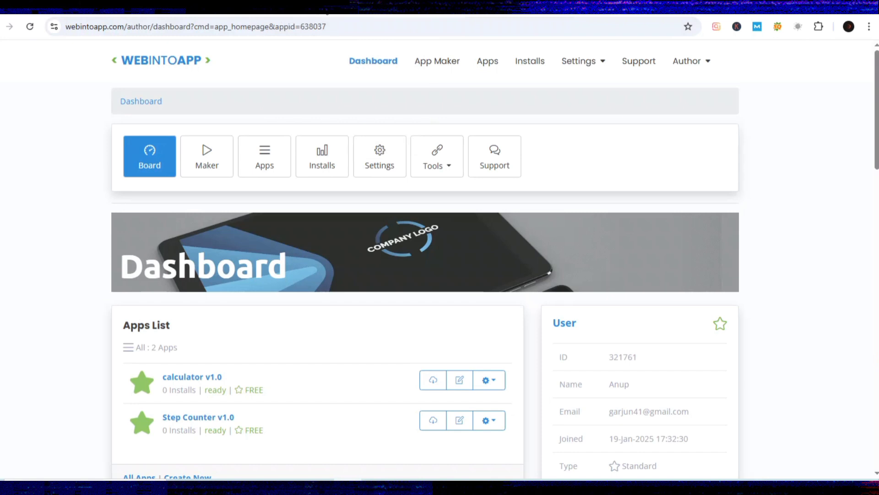
Switch to the ChatGPT tab showing the Advanced Calculator HTML code.
key("ctrl+Tab")
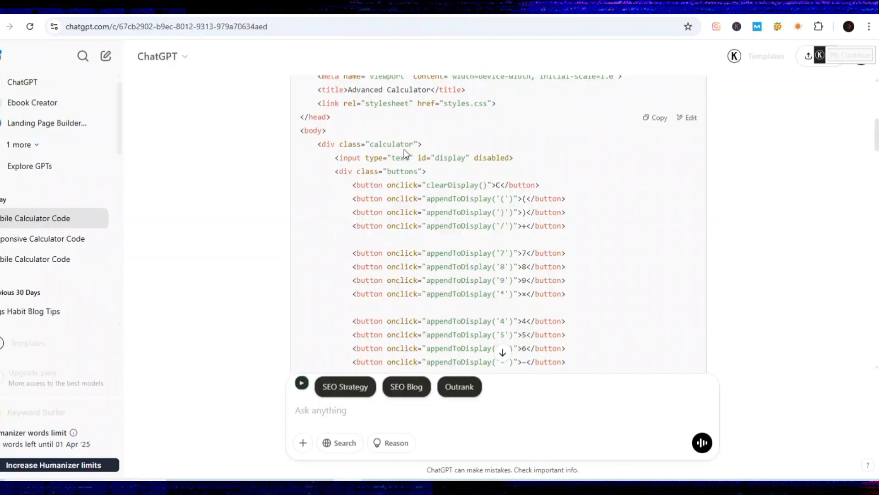